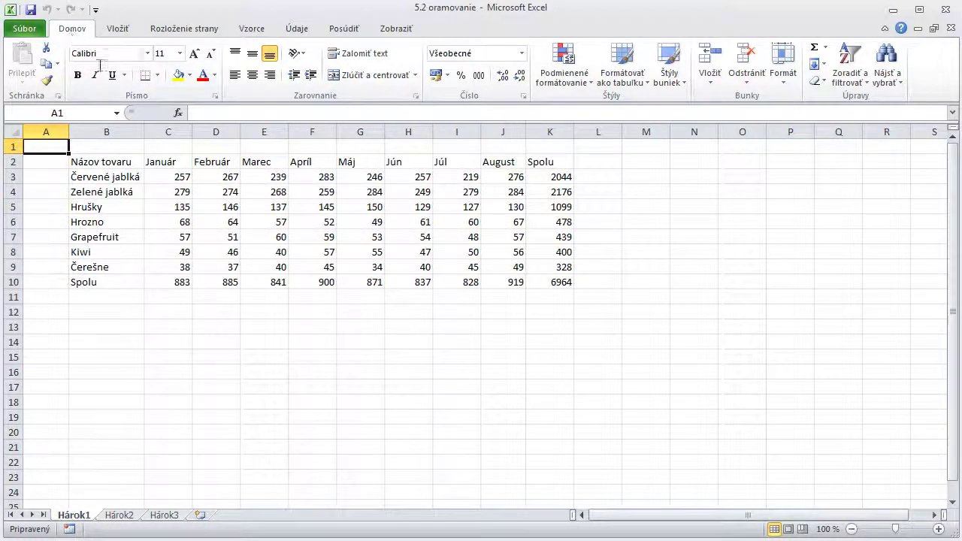
# Step: Select B2:K10 and apply Všetky orámovania (All Borders) for a thin grid on every cell
pyautogui.moveTo(113, 162); pyautogui.dragTo(572, 286)
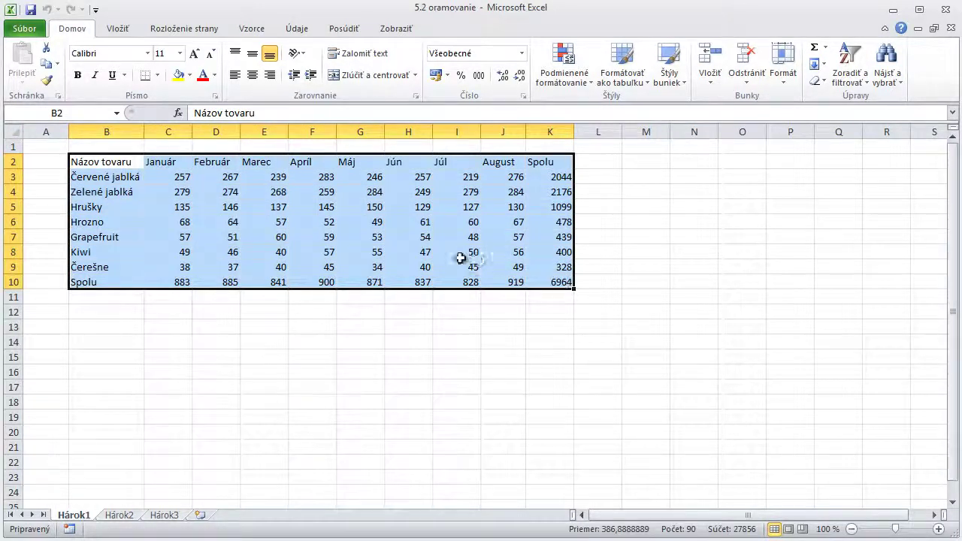
pyautogui.click(159, 76)
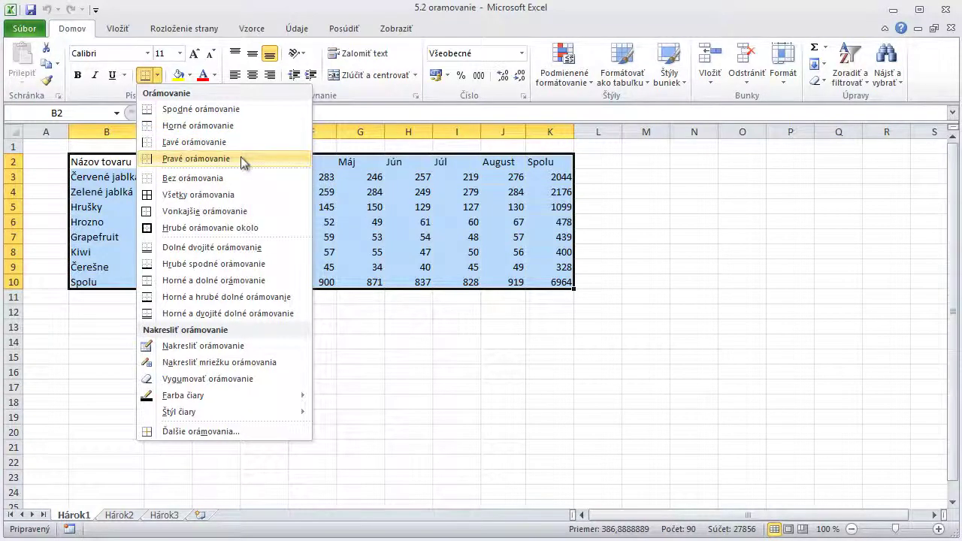
pyautogui.click(257, 197)
pyautogui.click(413, 227)
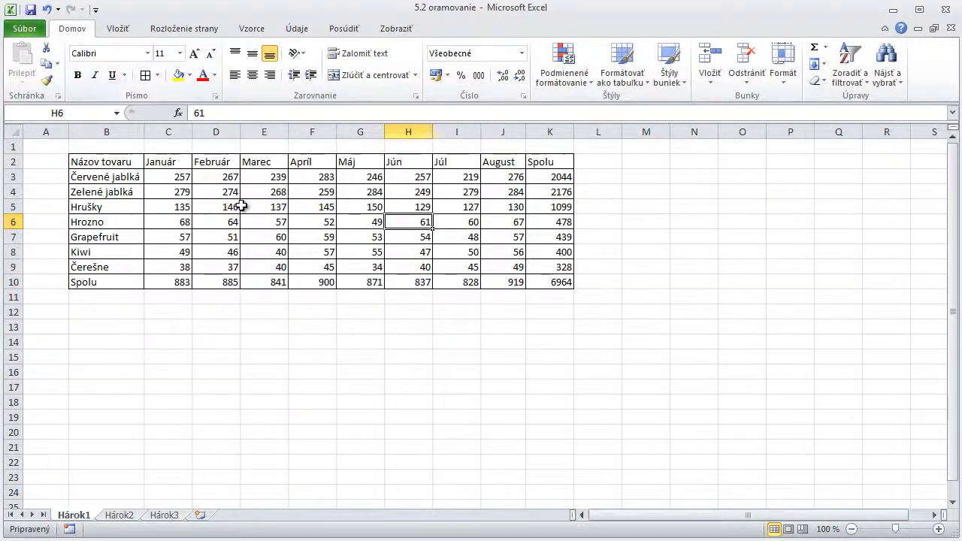
# Step: Select the whole table with Ctrl+A and remove all its borders (Bez orámovania)
pyautogui.hotkey('ctrl', 'a')
pyautogui.click(158, 76)
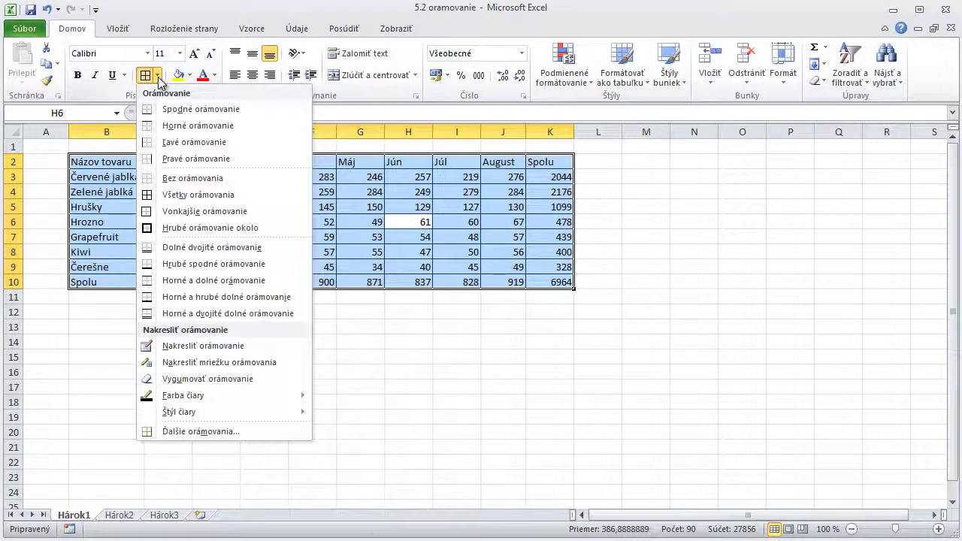
pyautogui.click(181, 180)
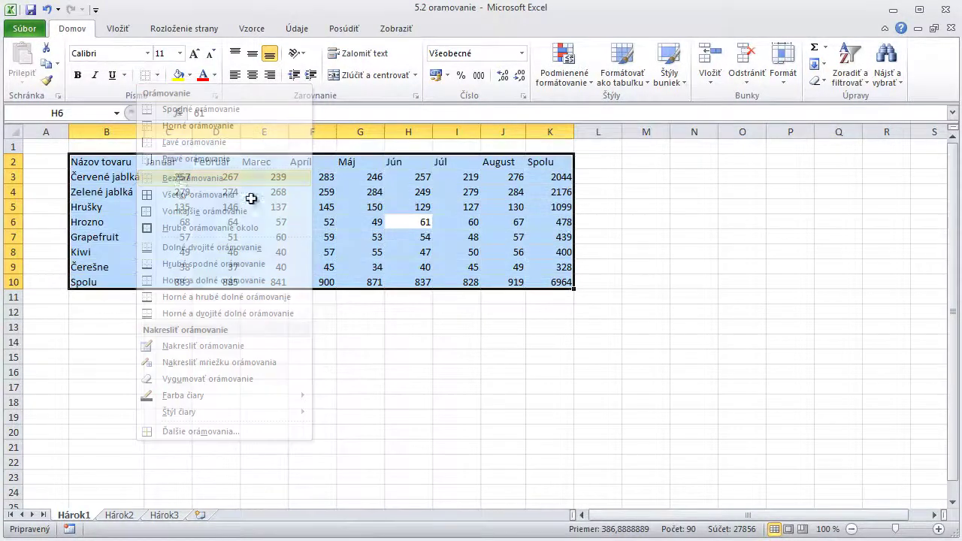
pyautogui.click(314, 208)
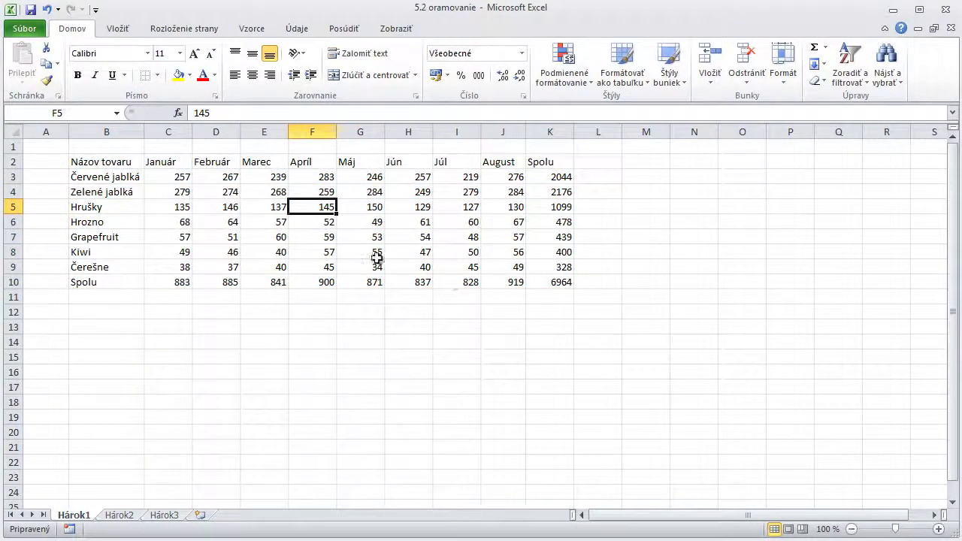
# Step: Set a thick dark blue border line and draw the outline around B2:K10
pyautogui.click(158, 75)
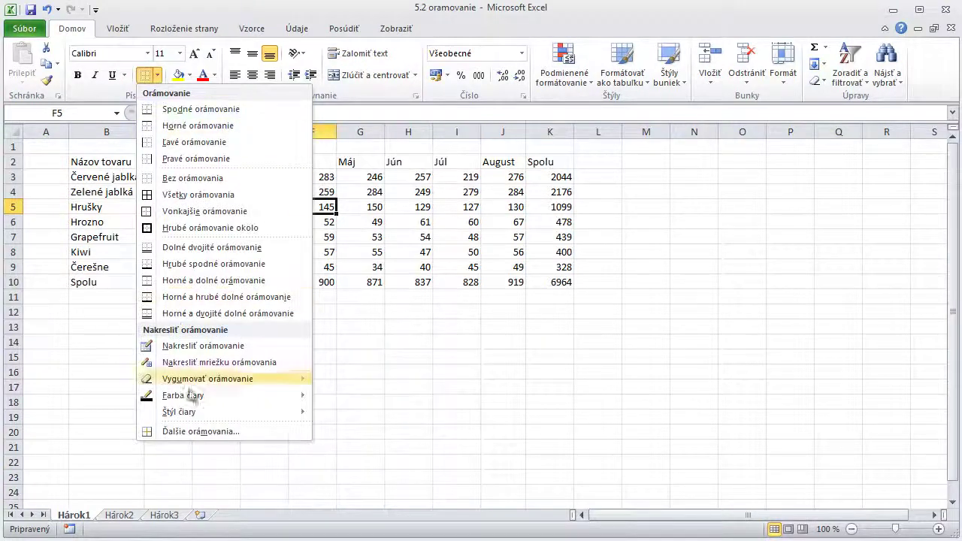
pyautogui.moveTo(194, 412)
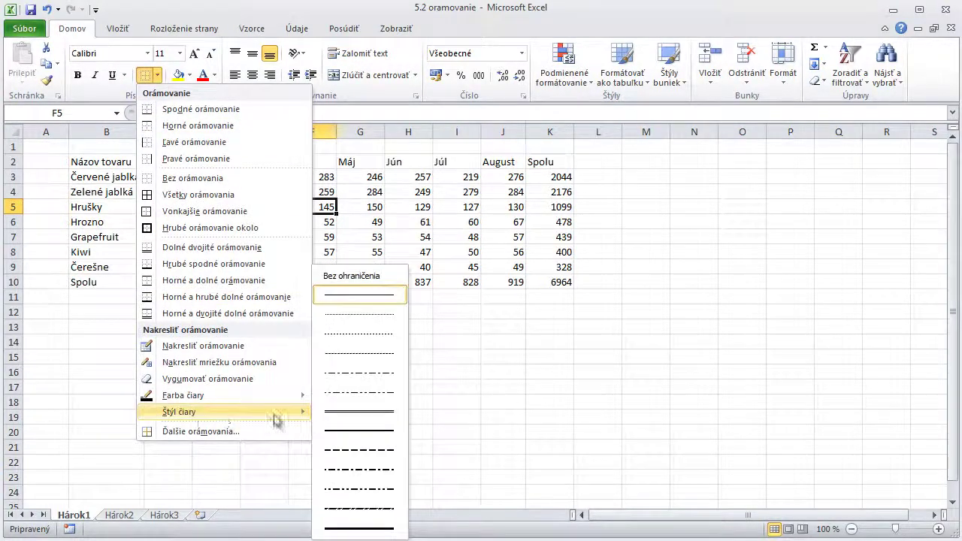
pyautogui.click(376, 429)
pyautogui.click(158, 76)
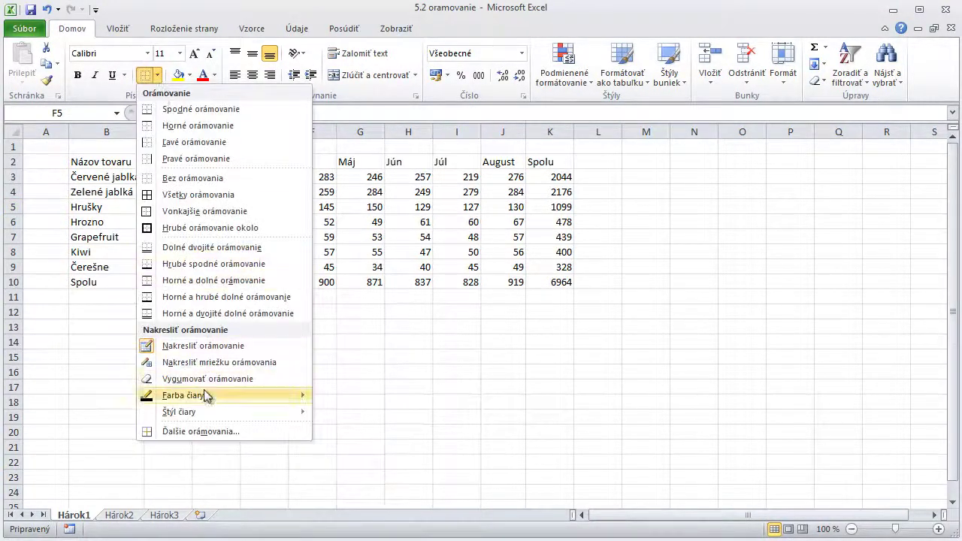
pyautogui.moveTo(205, 396)
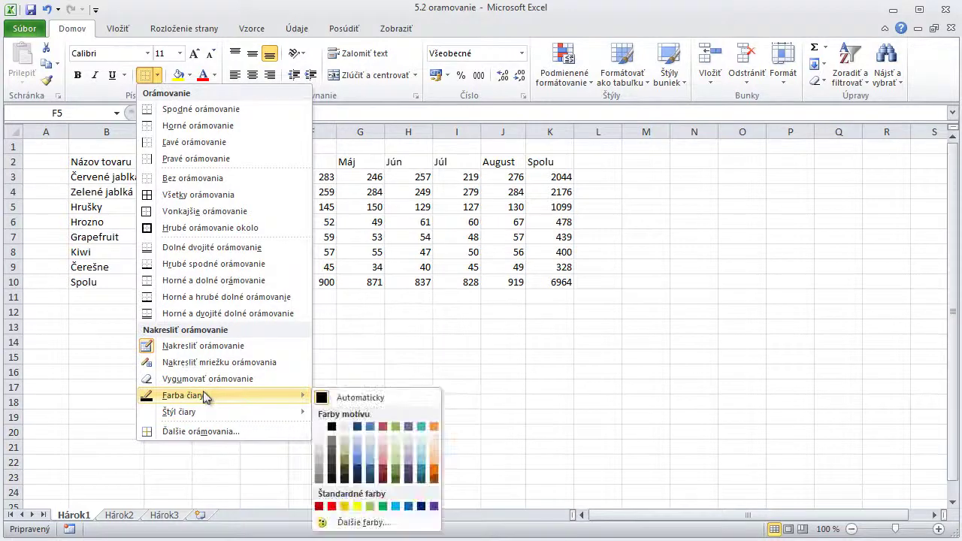
pyautogui.click(358, 461)
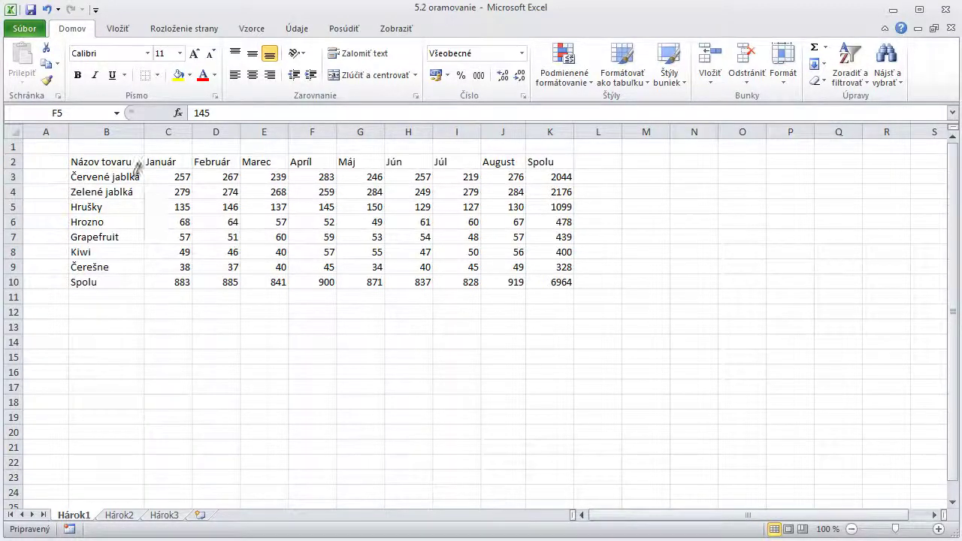
pyautogui.moveTo(106, 154); pyautogui.dragTo(555, 279)
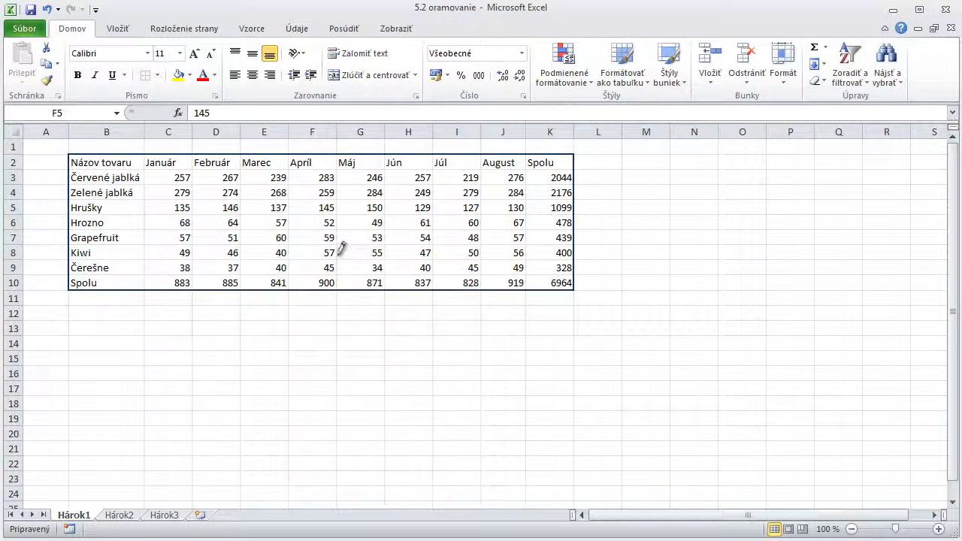
pyautogui.click(157, 75)
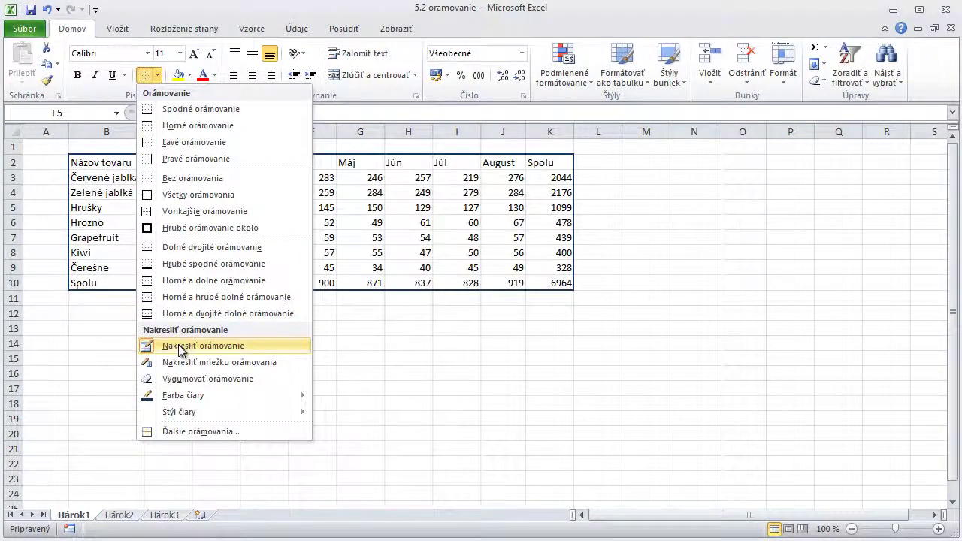
# Step: Choose a colour (Farba čiary) for the drawn border lines
pyautogui.click(181, 348)
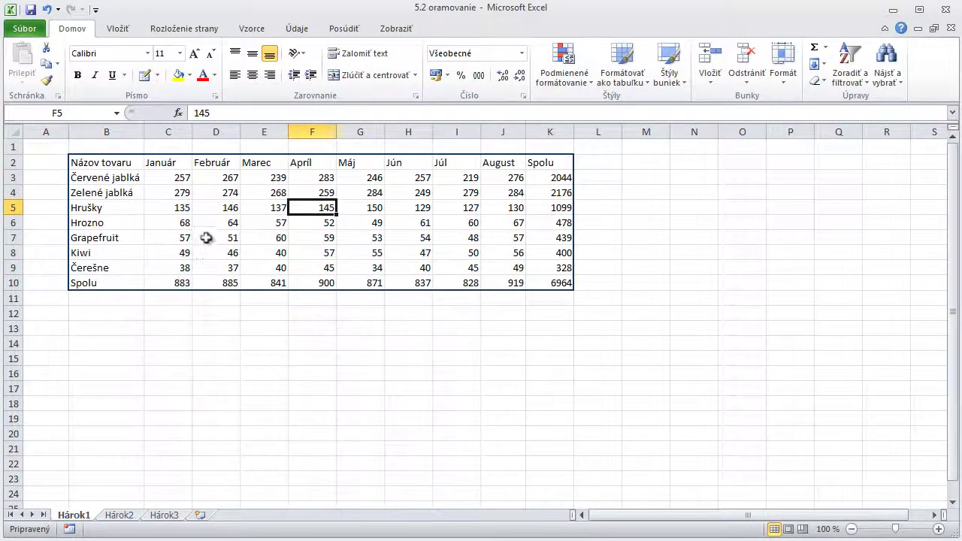
pyautogui.click(157, 76)
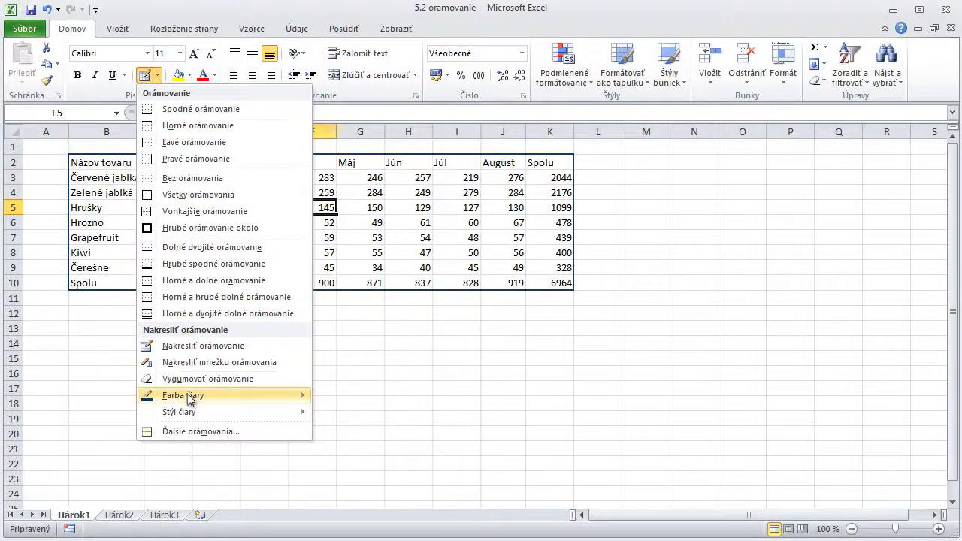
pyautogui.moveTo(188, 398)
pyautogui.click(324, 475)
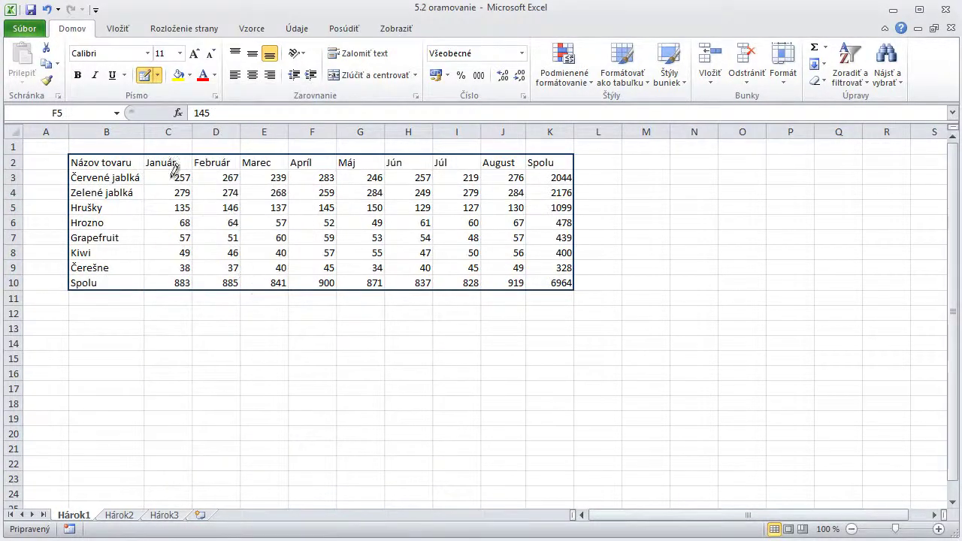
# Step: Draw grid borders across B2:K10 with Nakresliť mriežku orámovania, then reselect the table
pyautogui.click(157, 75)
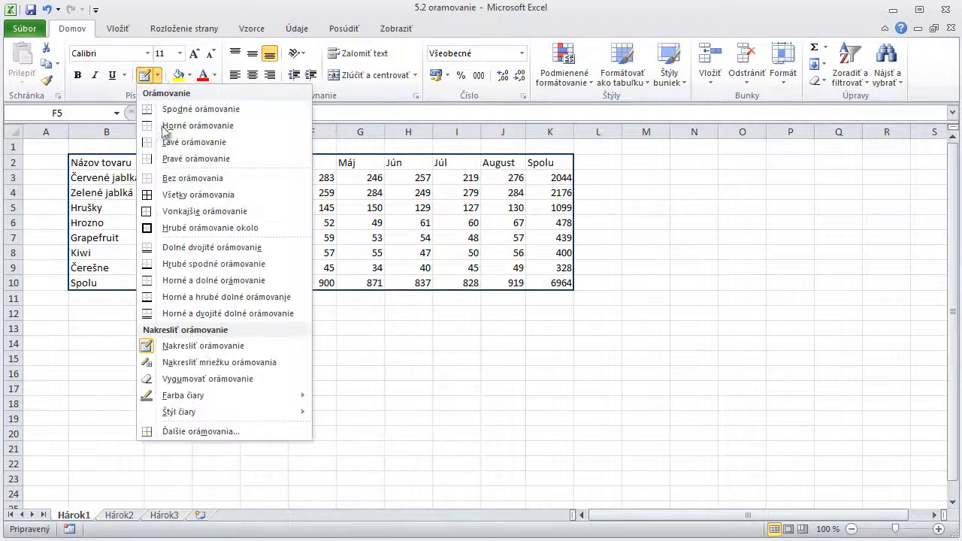
pyautogui.click(188, 367)
pyautogui.moveTo(108, 161)
pyautogui.mouseDown()
pyautogui.moveTo(490, 253)
pyautogui.moveTo(556, 280)
pyautogui.mouseUp()
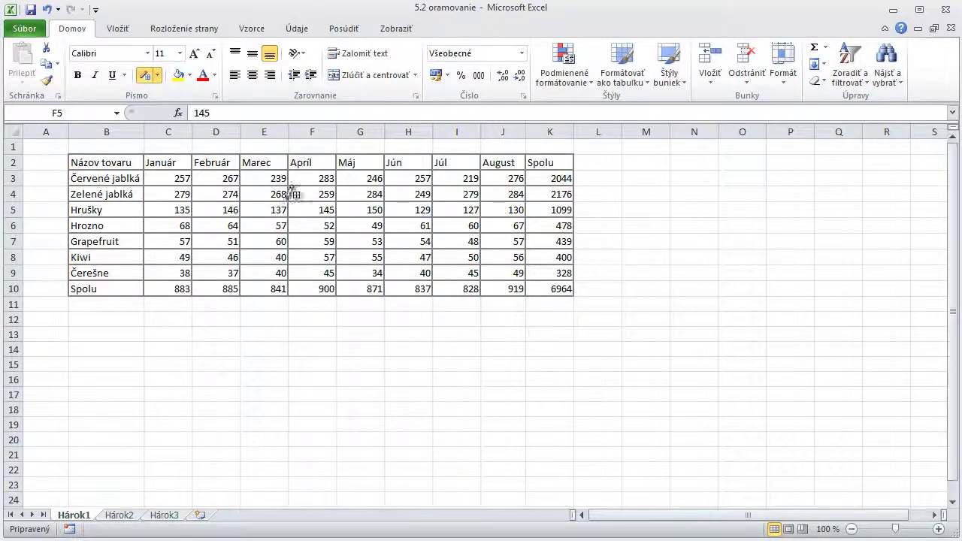
pyautogui.press('Escape')
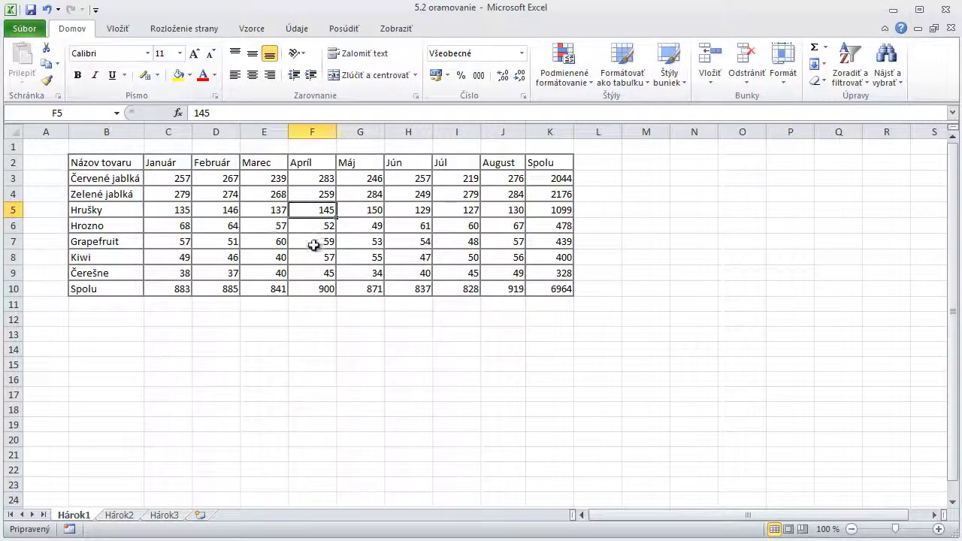
pyautogui.moveTo(122, 161); pyautogui.dragTo(538, 284)
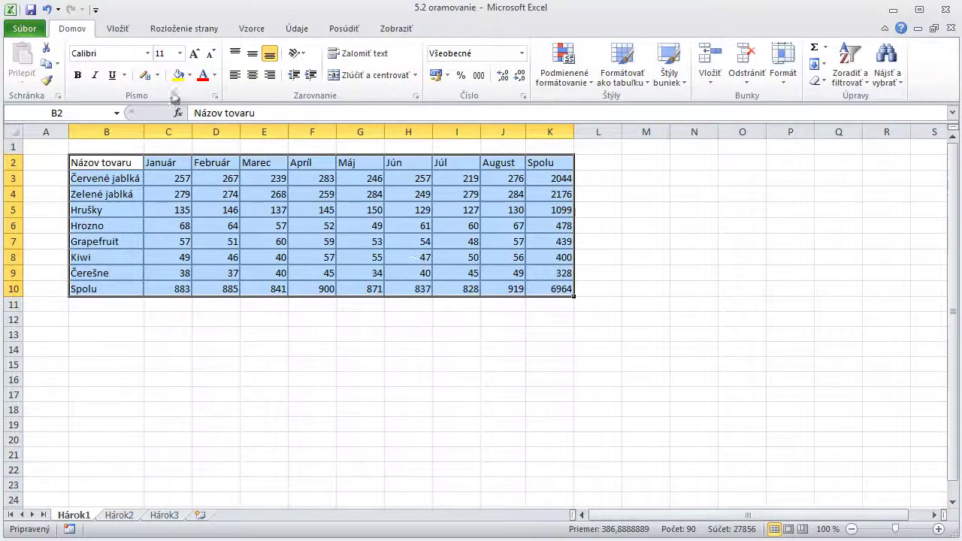
# Step: In Ďalšie orámovania…, try the outline and inside presets, clearing each with Žiadne
pyautogui.click(158, 76)
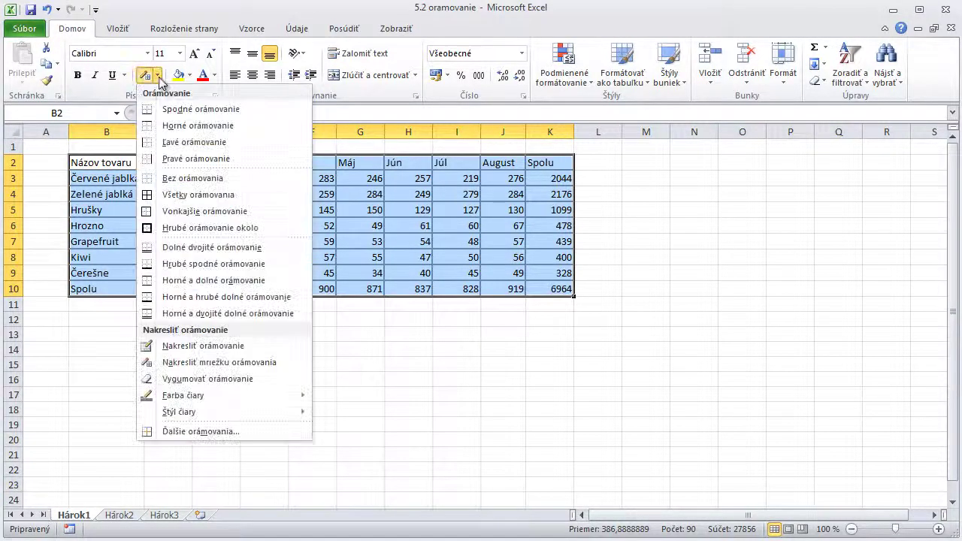
pyautogui.click(199, 432)
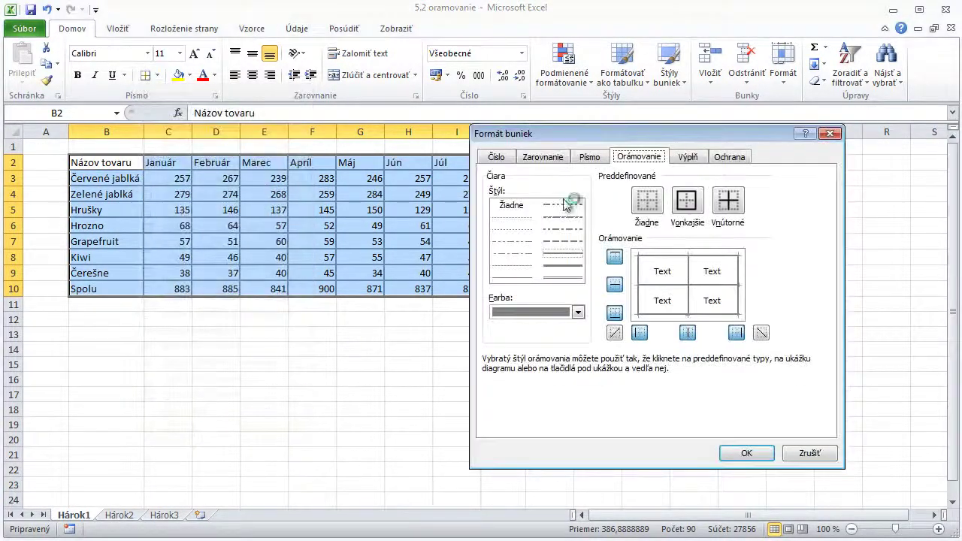
pyautogui.moveTo(578, 135); pyautogui.dragTo(457, 136)
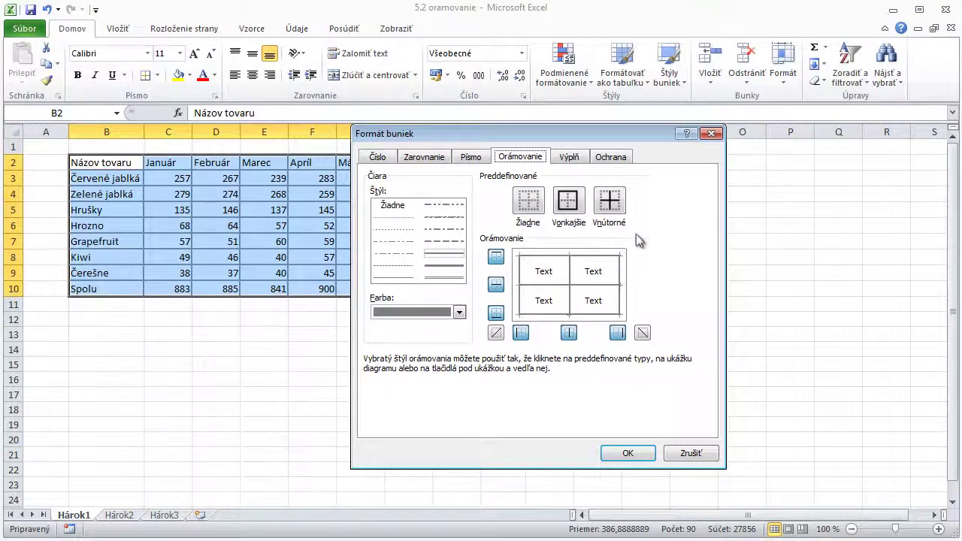
pyautogui.click(535, 209)
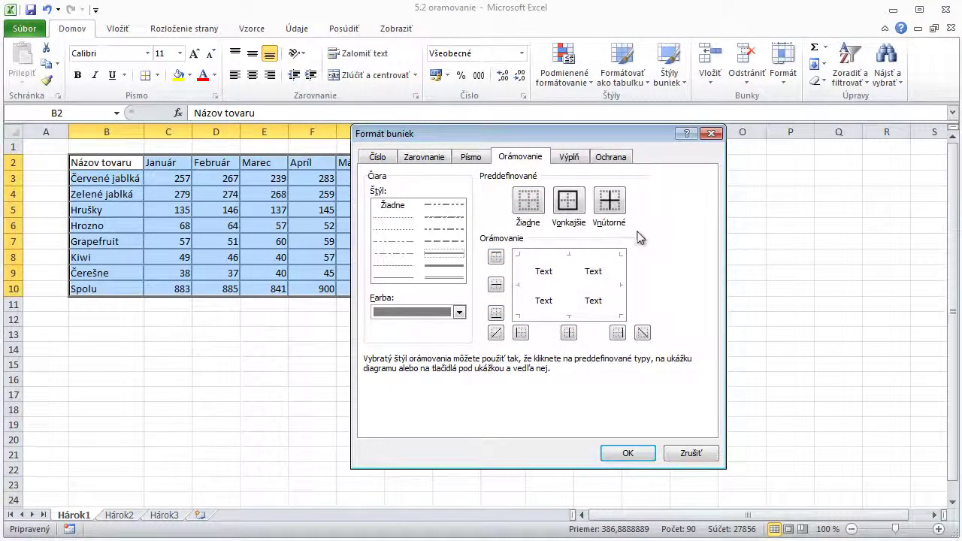
pyautogui.click(569, 203)
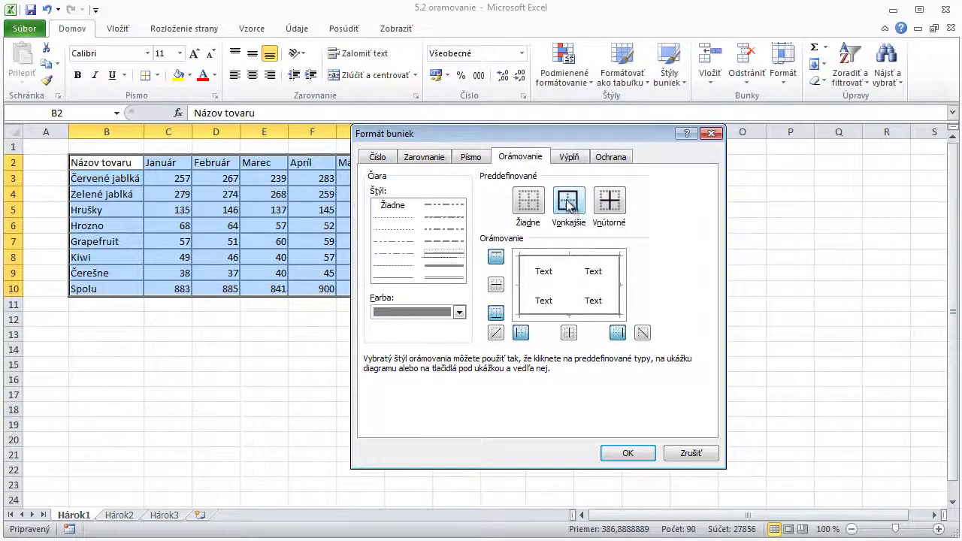
pyautogui.click(529, 203)
pyautogui.click(610, 200)
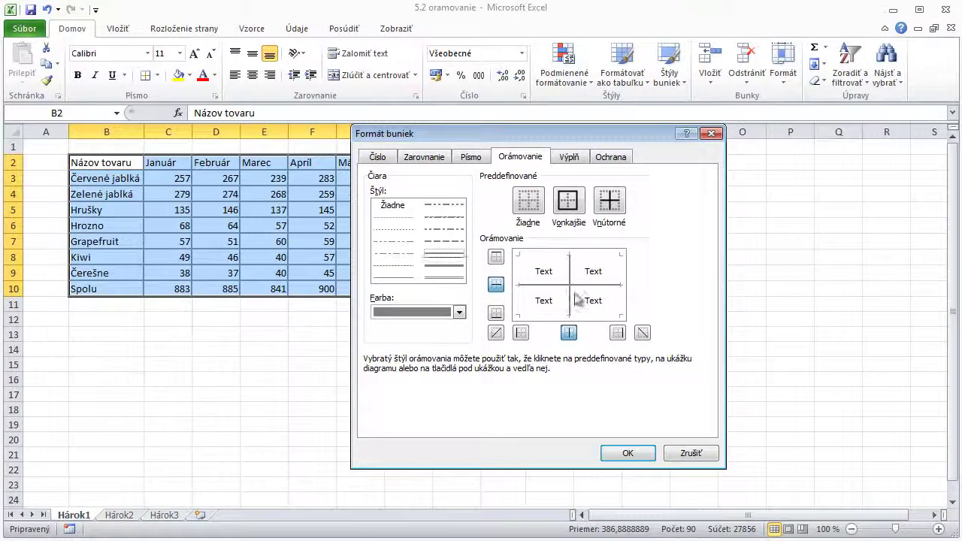
pyautogui.click(532, 204)
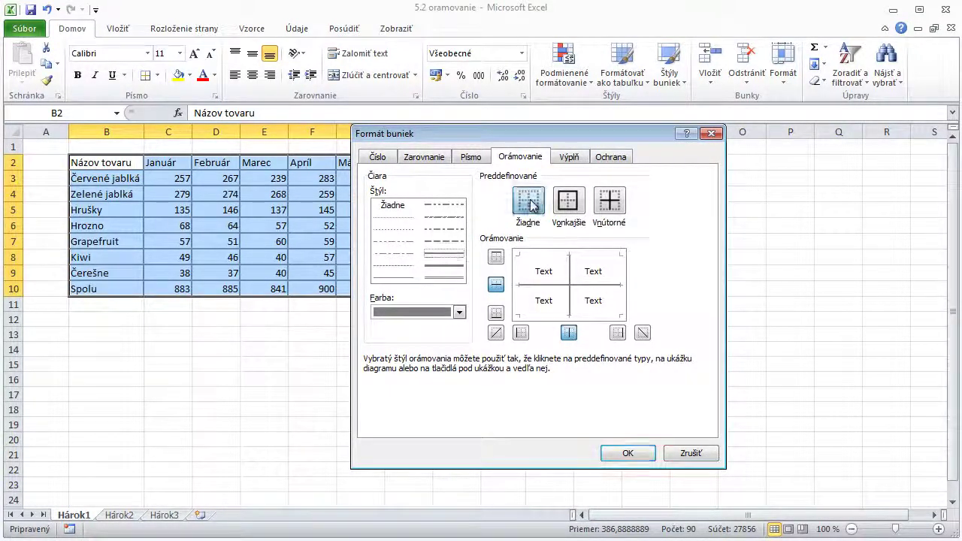
# Step: Add both rising and falling diagonal borders to B2:K10 and confirm with OK
pyautogui.click(569, 280)
pyautogui.click(569, 282)
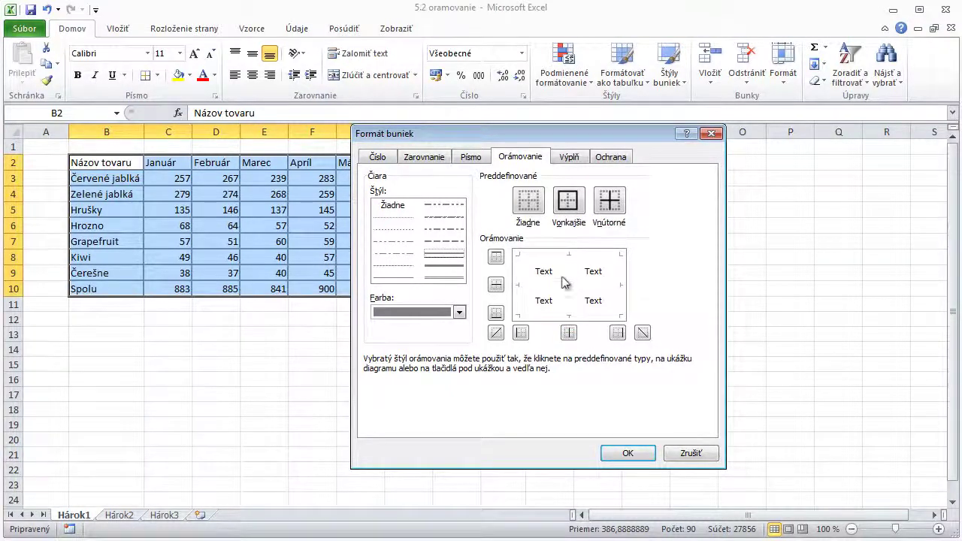
pyautogui.click(496, 313)
pyautogui.click(496, 312)
pyautogui.click(496, 333)
pyautogui.click(642, 332)
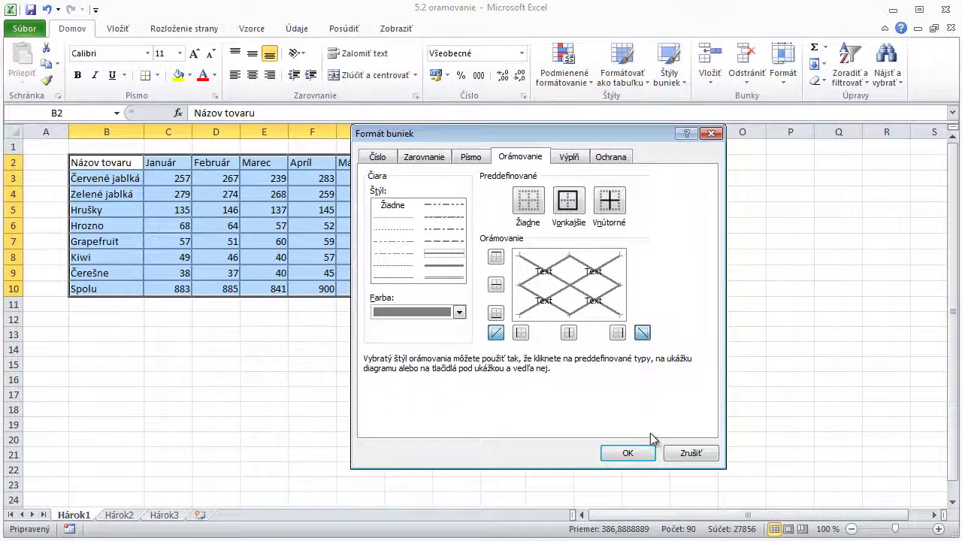
pyautogui.click(628, 453)
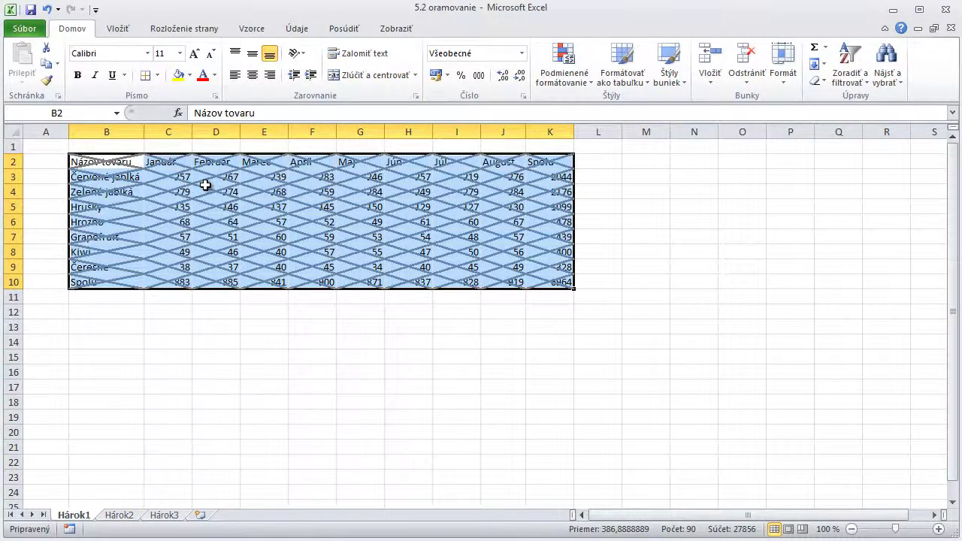
# Step: Reopen Formátovať bunky for the table and clear all borders, diagonals included, with Žiadne
pyautogui.rightClick(205, 185)
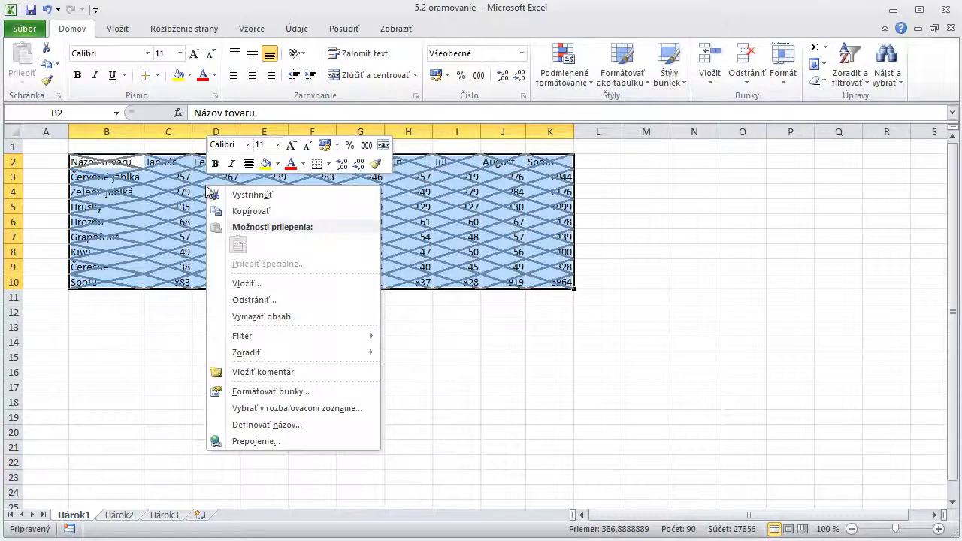
pyautogui.click(263, 399)
pyautogui.moveTo(294, 209); pyautogui.dragTo(469, 181)
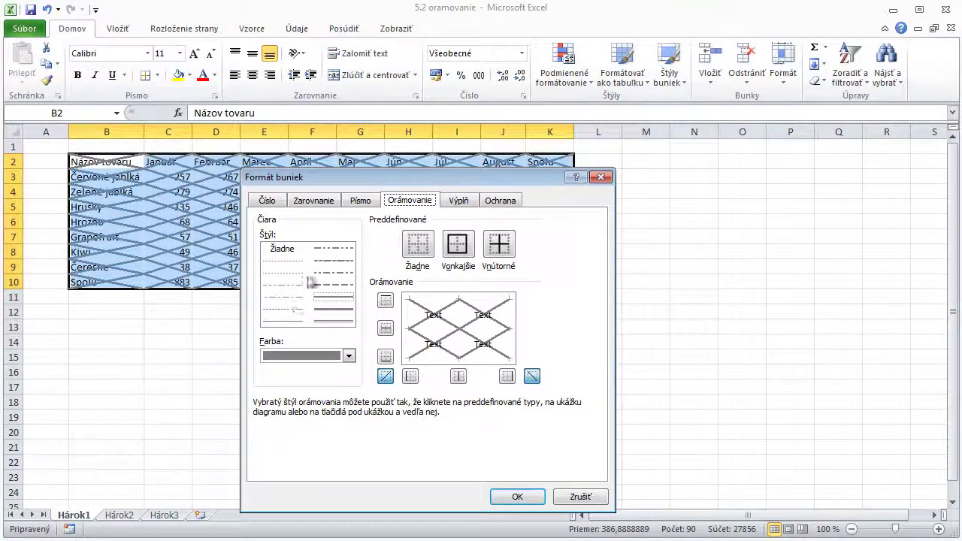
pyautogui.click(348, 356)
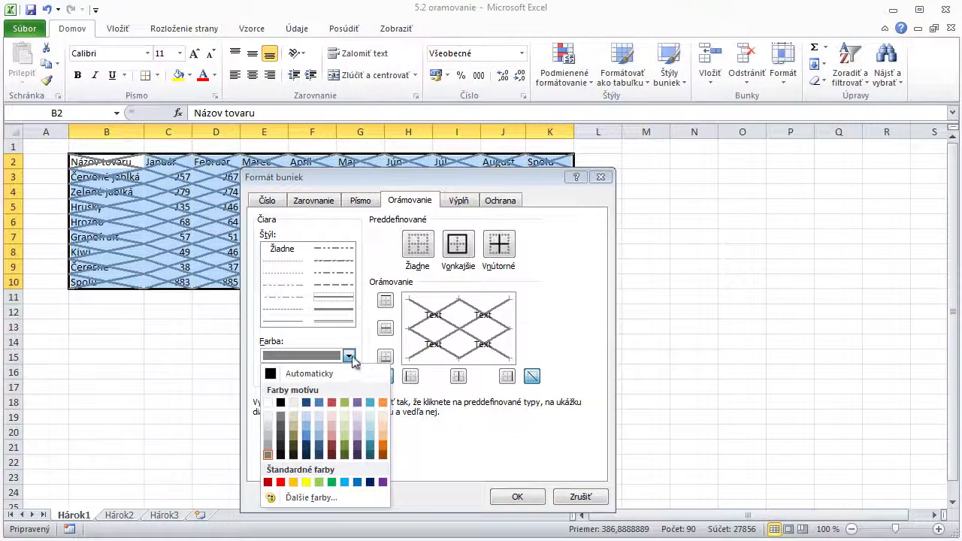
pyautogui.click(350, 358)
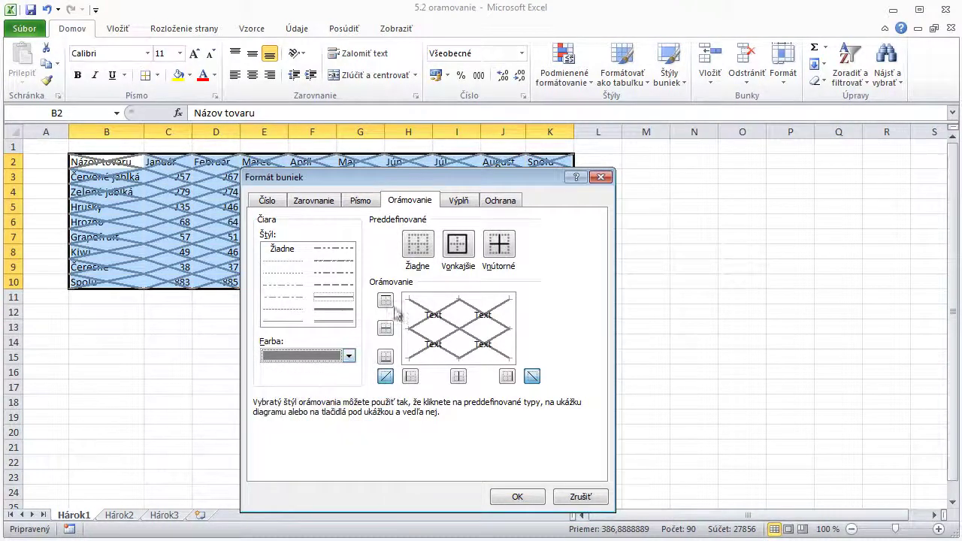
pyautogui.click(414, 254)
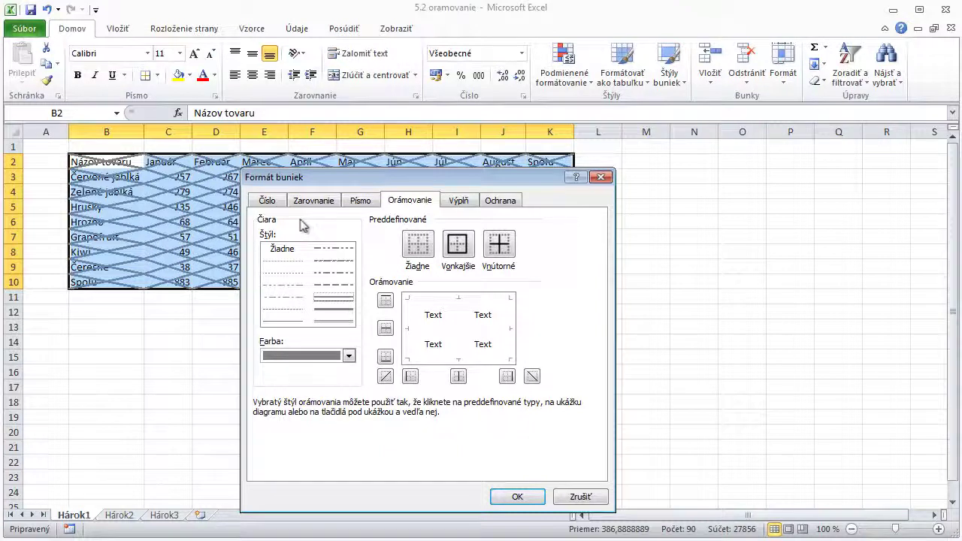
# Step: Browse the Číslo, Zarovnanie, Písmo, Výplň and Ochrana tabs of Formát buniek
pyautogui.click(267, 201)
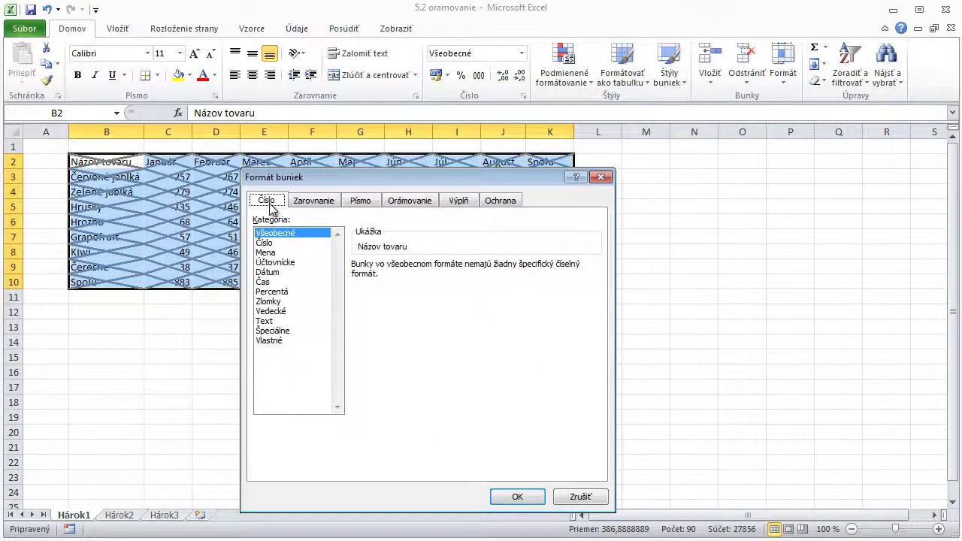
pyautogui.click(303, 204)
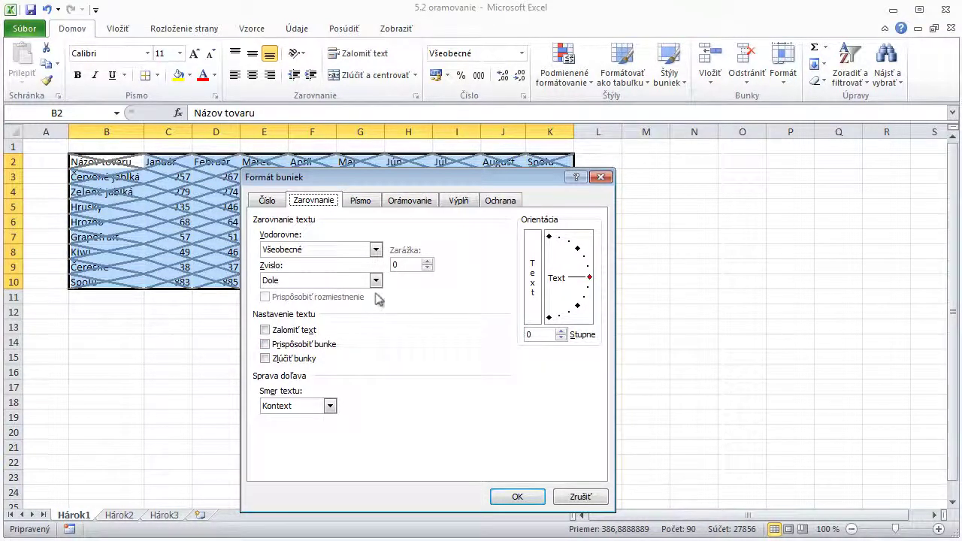
pyautogui.click(361, 201)
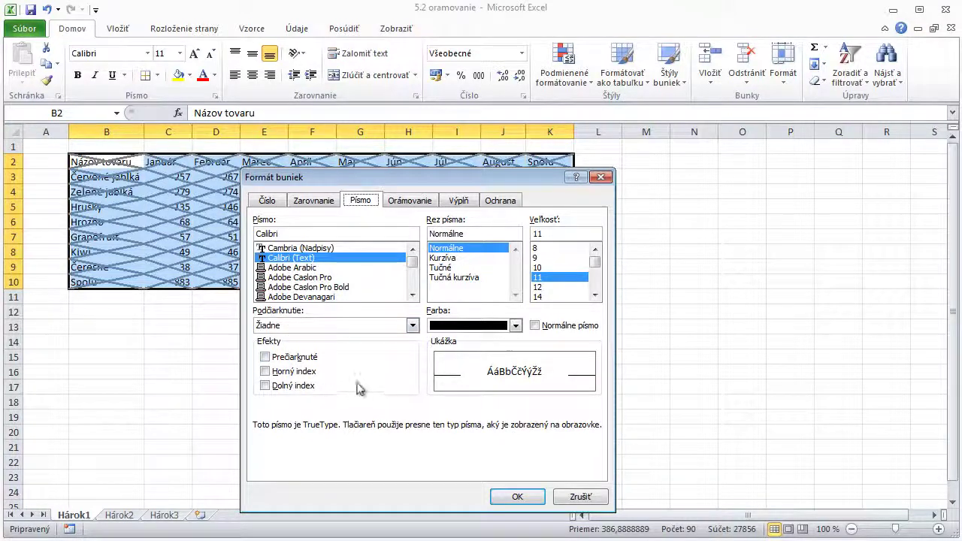
pyautogui.click(423, 201)
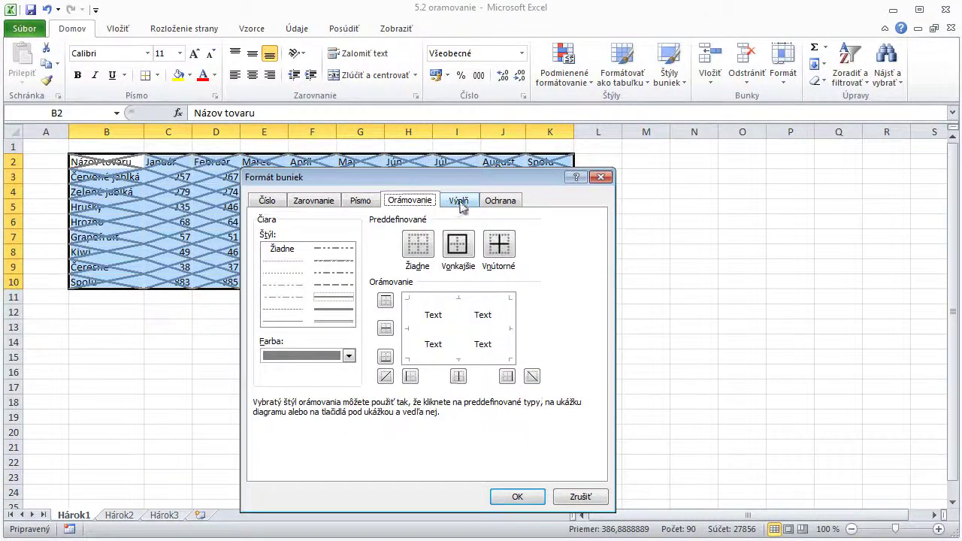
pyautogui.click(460, 203)
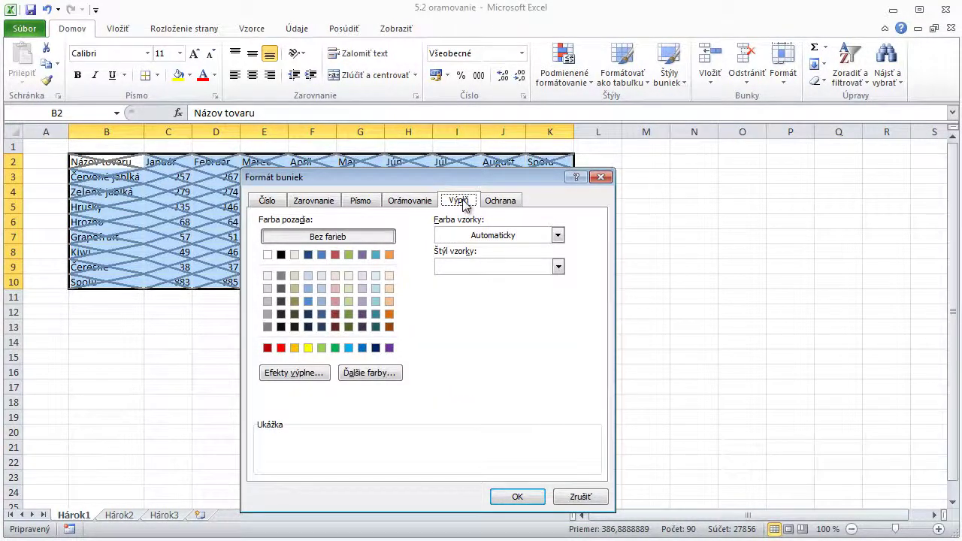
pyautogui.click(500, 203)
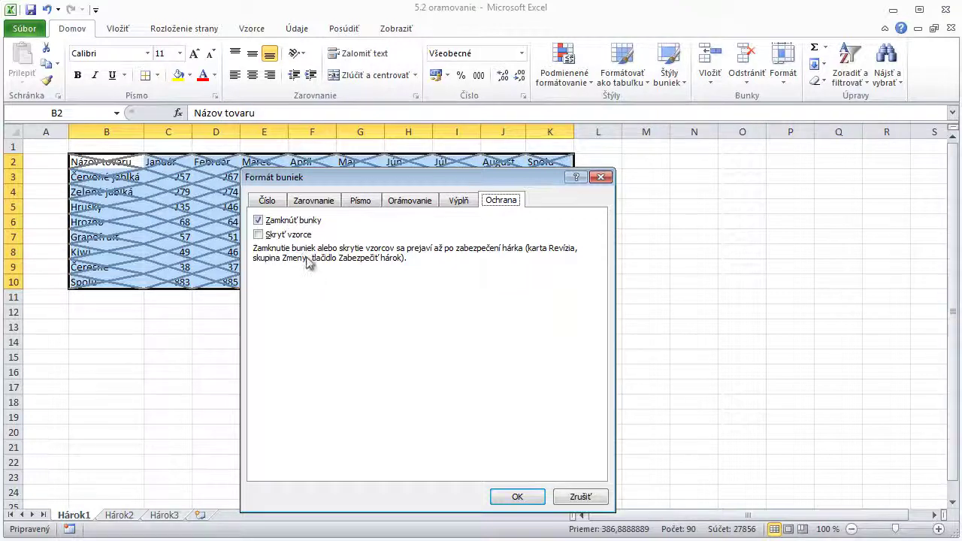
# Step: Cycle back through the tabs and confirm with OK to apply the no-border setting
pyautogui.click(269, 202)
pyautogui.click(315, 201)
pyautogui.click(355, 200)
pyautogui.click(410, 200)
pyautogui.click(455, 201)
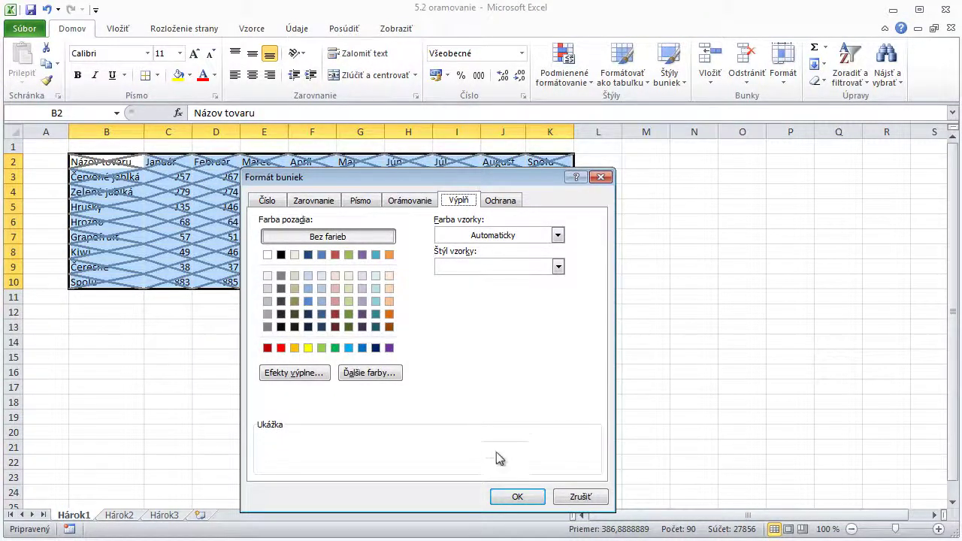
pyautogui.click(517, 498)
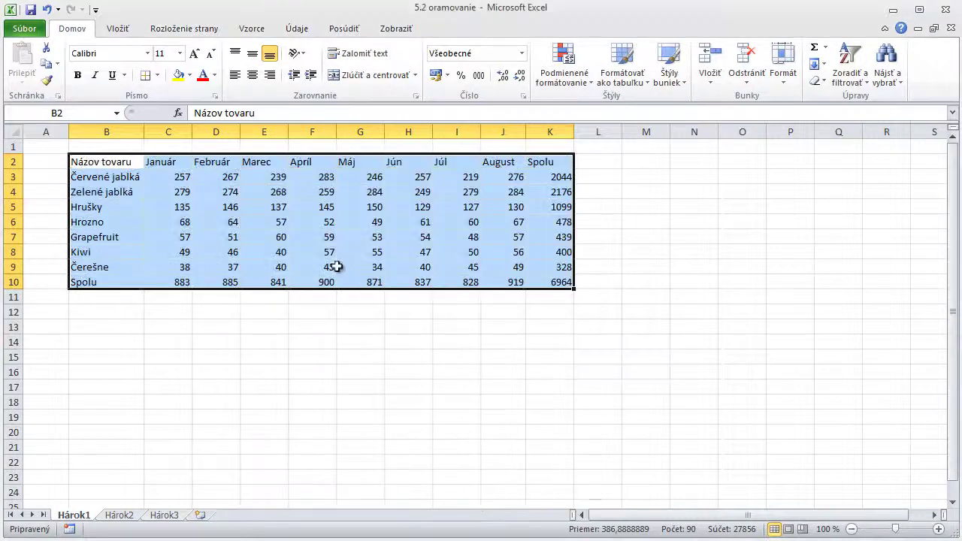
# Step: Format E5 as Číslo from the number format box so it shows 137,00
pyautogui.click(280, 209)
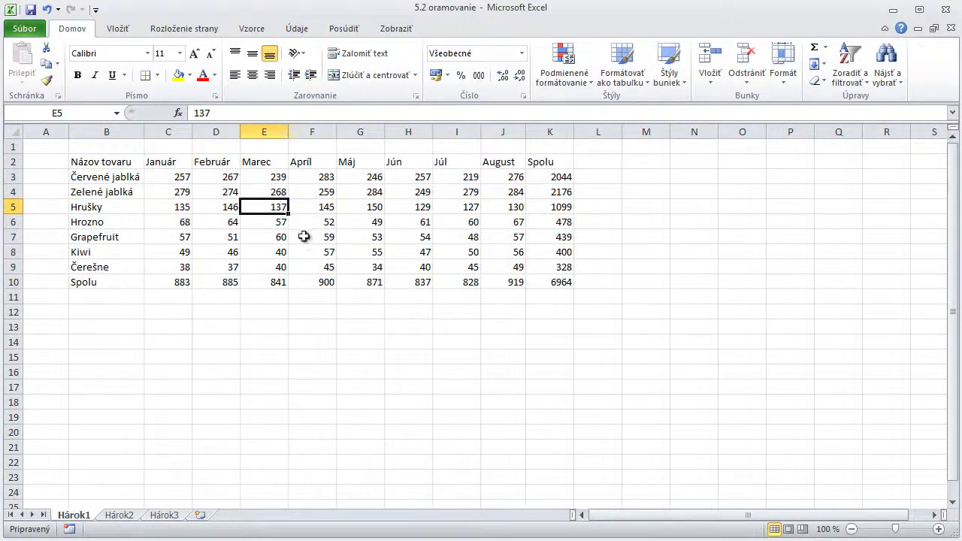
pyautogui.click(521, 54)
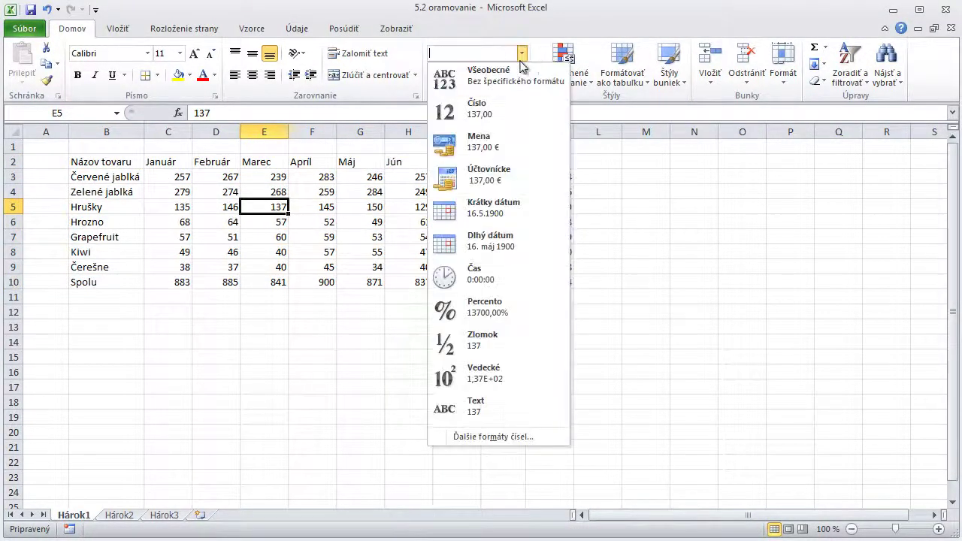
pyautogui.click(507, 114)
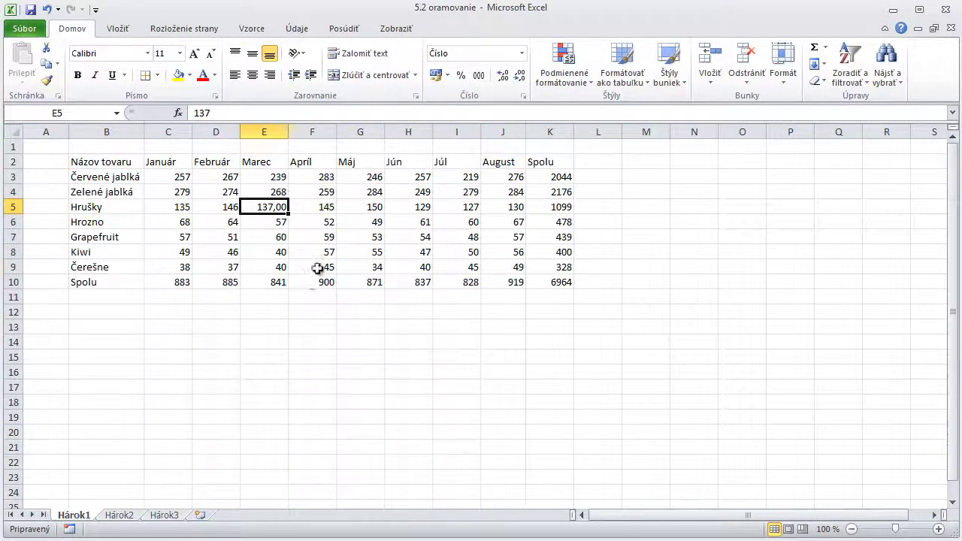
# Step: Format F5 with the Číslo category in Formátovať bunky so it shows 145,00
pyautogui.click(323, 207)
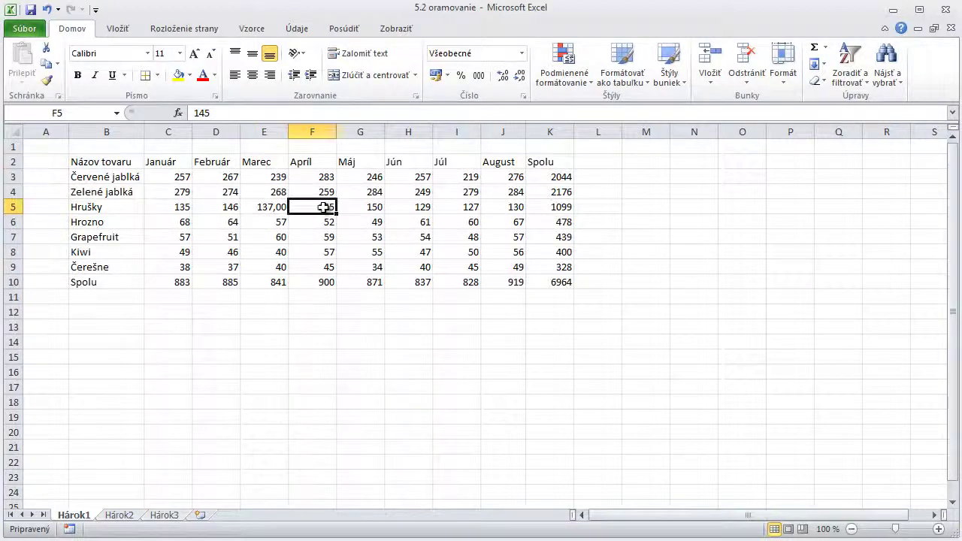
pyautogui.rightClick(325, 210)
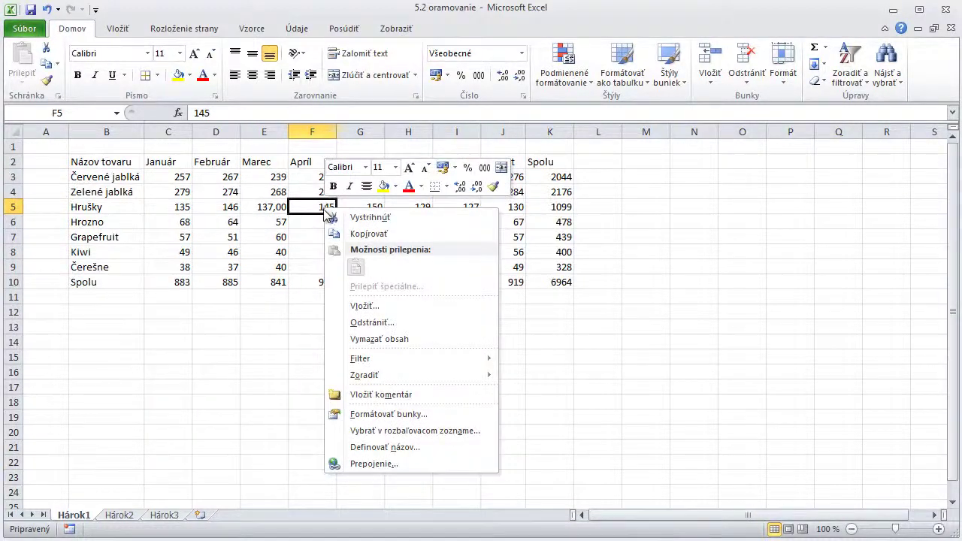
pyautogui.click(333, 413)
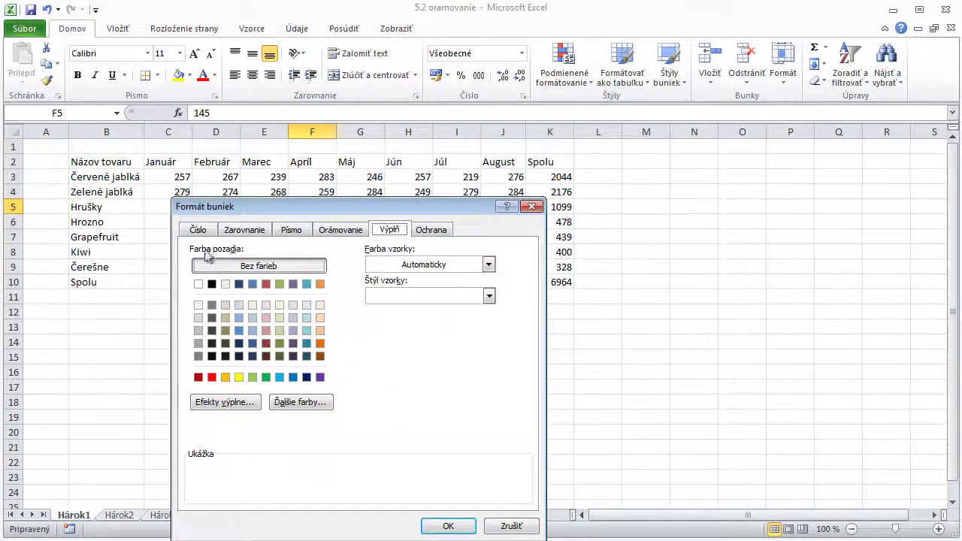
pyautogui.click(198, 230)
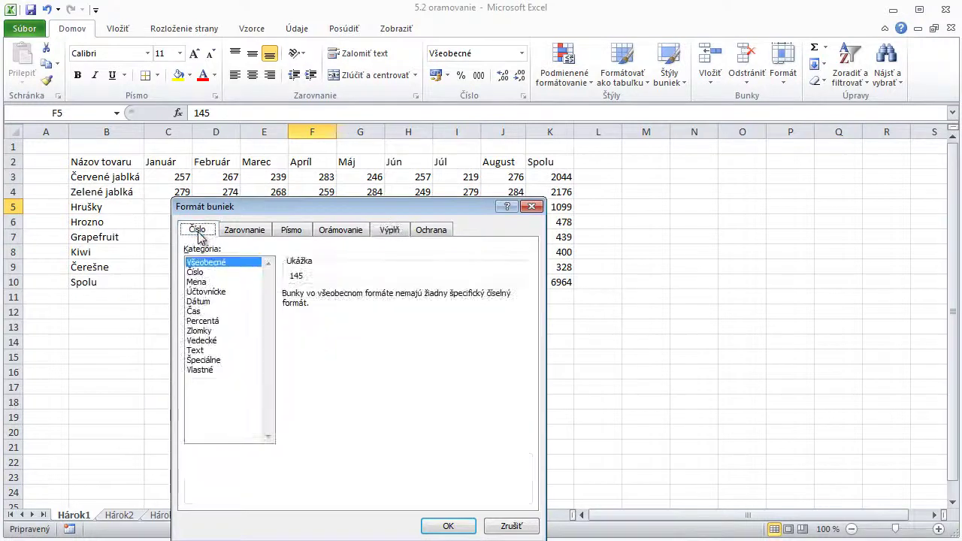
pyautogui.click(200, 274)
pyautogui.click(445, 525)
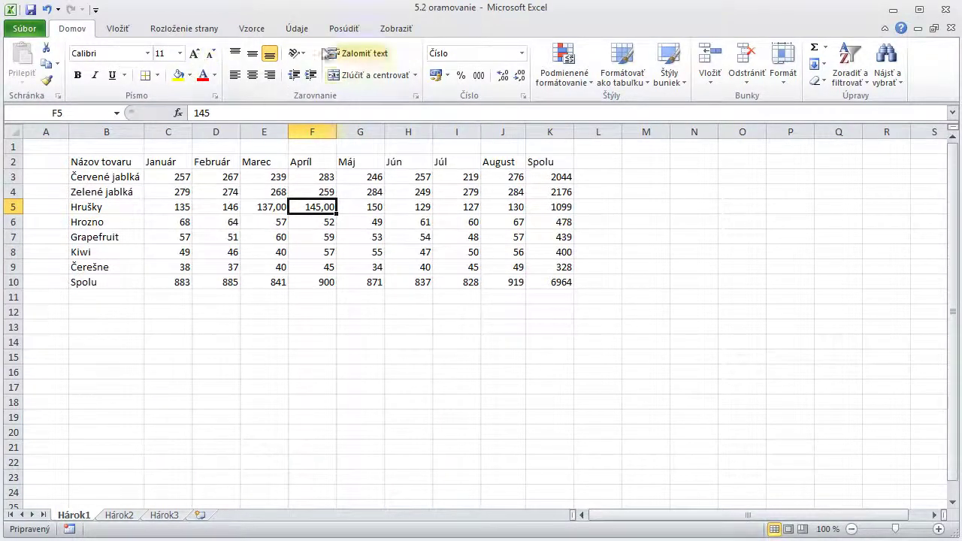
# Step: Inspect F5's border settings in Format Cells, close without changes, then select the table
pyautogui.rightClick(333, 212)
pyautogui.click(359, 418)
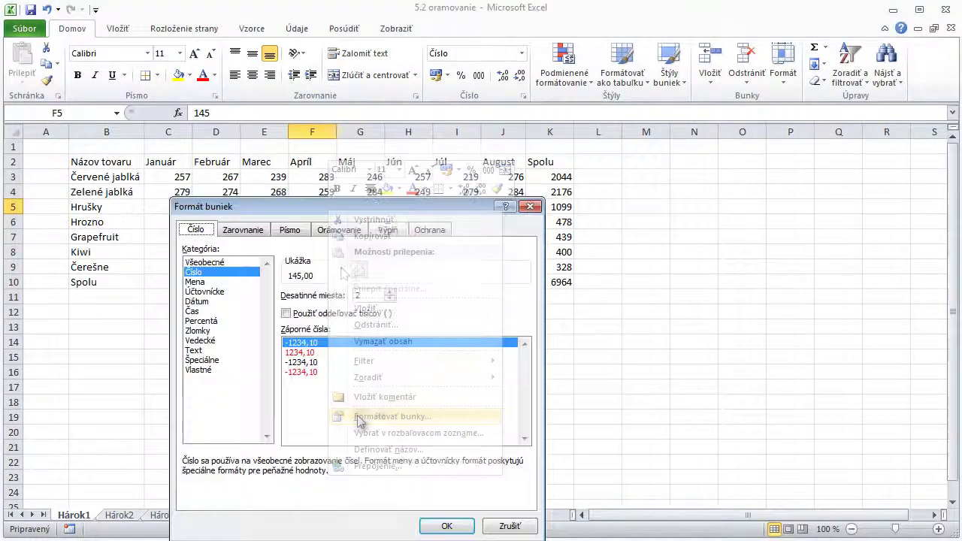
pyautogui.moveTo(342, 206); pyautogui.dragTo(337, 175)
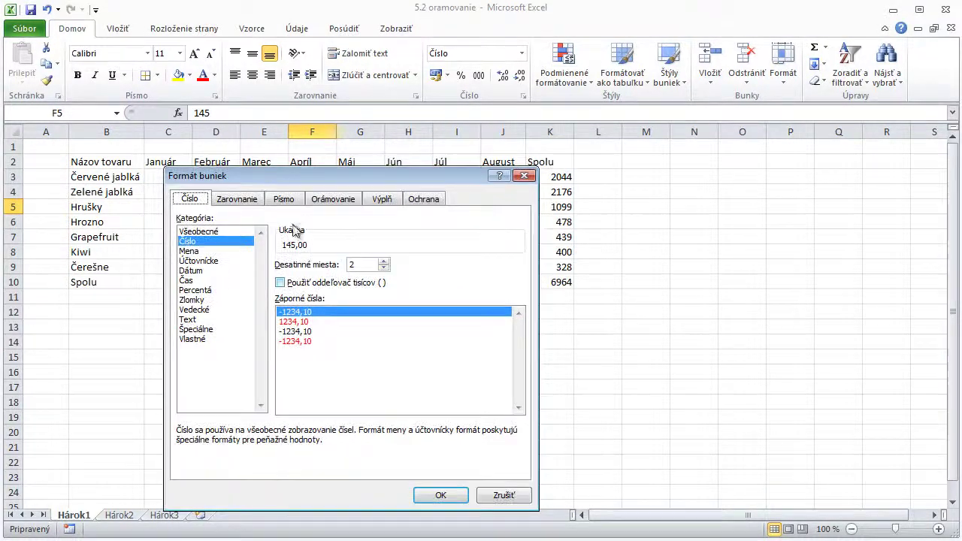
pyautogui.click(335, 200)
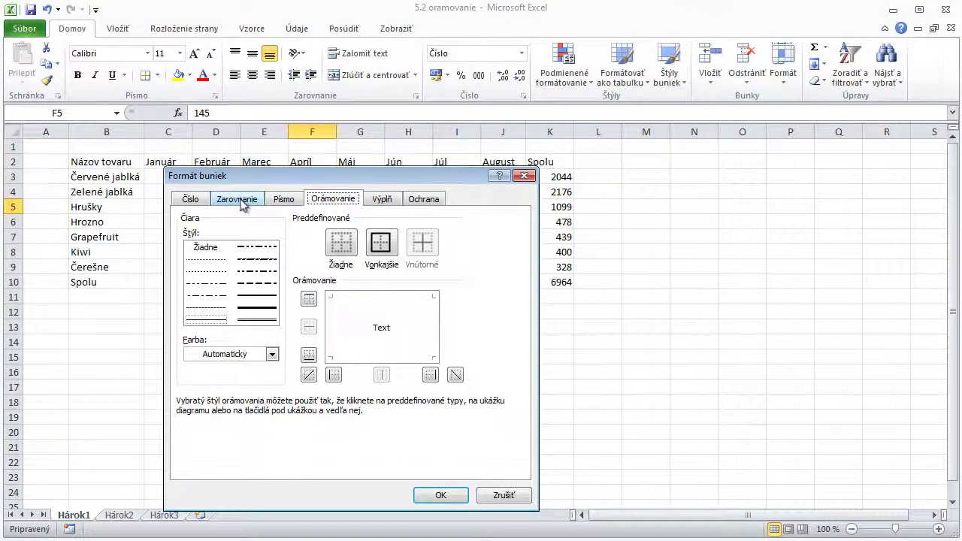
pyautogui.click(495, 496)
pyautogui.moveTo(117, 164); pyautogui.dragTo(553, 281)
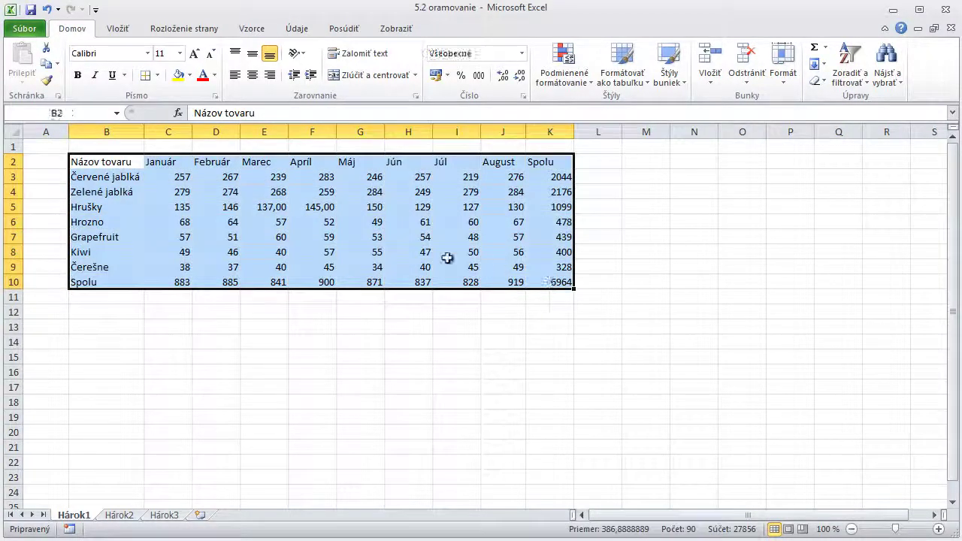
# Step: Open Formátovať bunky for the selected table to view its Orámovanie settings
pyautogui.rightClick(365, 222)
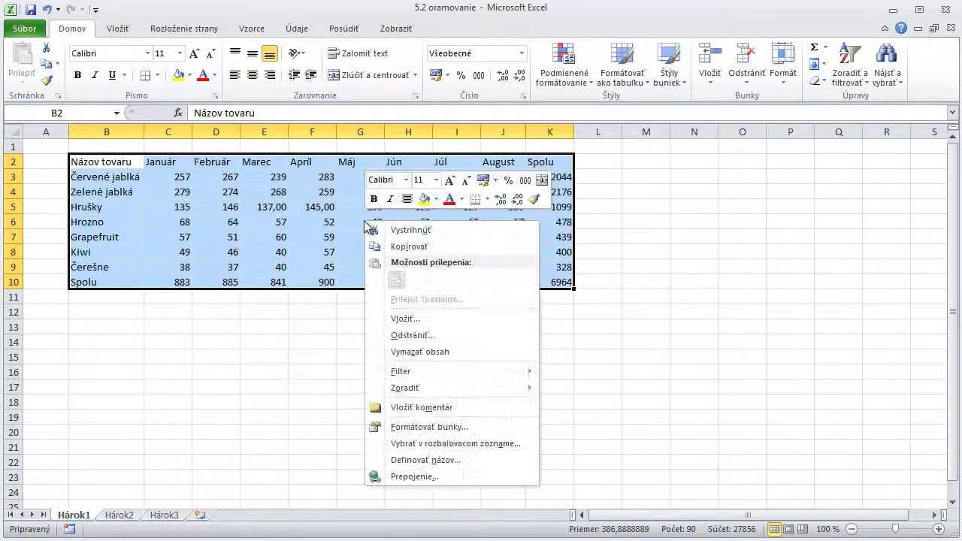
pyautogui.click(421, 427)
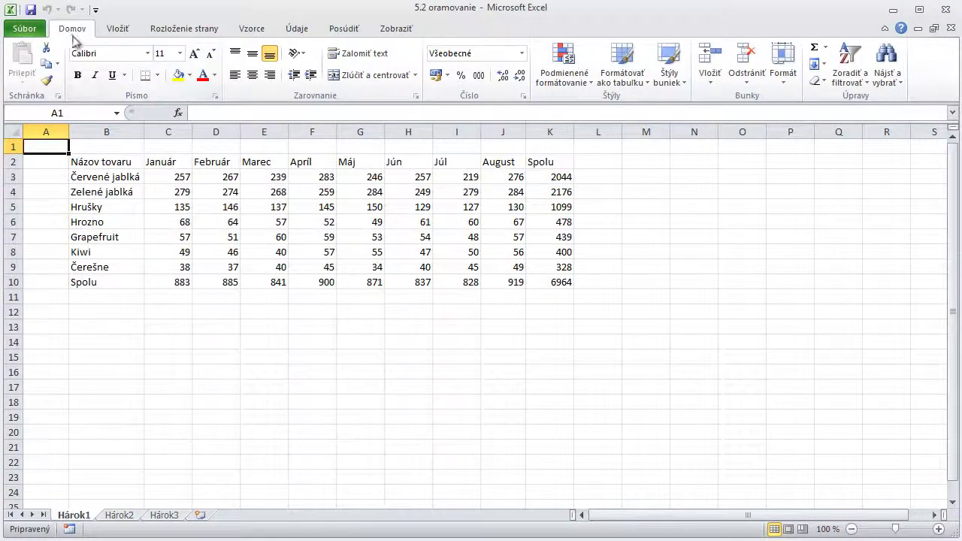
# Step: Apply Všetky orámovania to B2:K10 for thin borders on every cell, then select all
pyautogui.moveTo(105, 161); pyautogui.dragTo(562, 279)
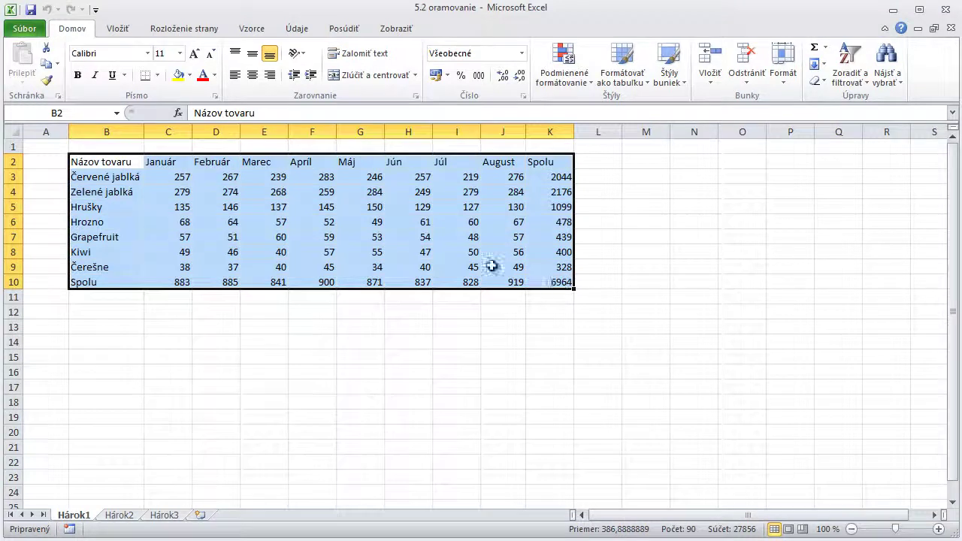
pyautogui.click(158, 76)
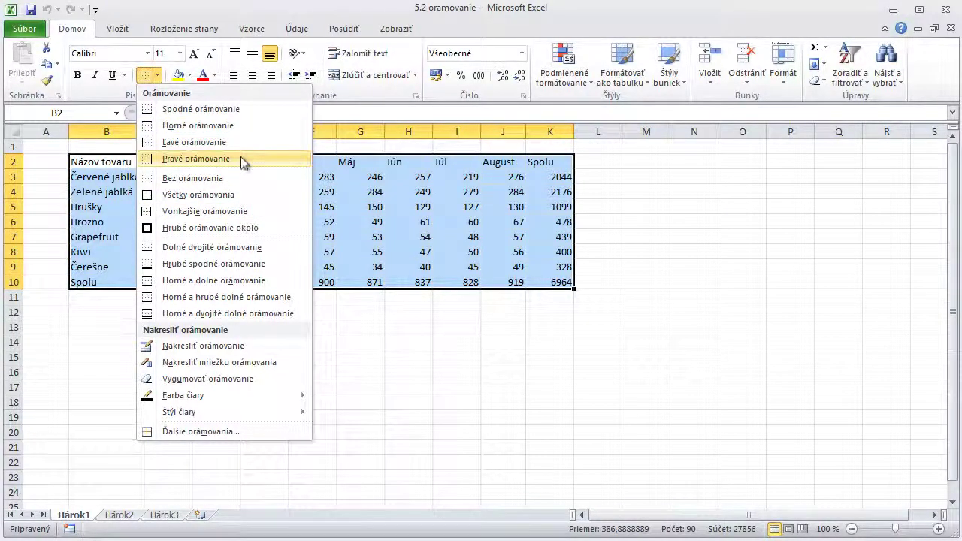
pyautogui.click(258, 195)
pyautogui.click(412, 223)
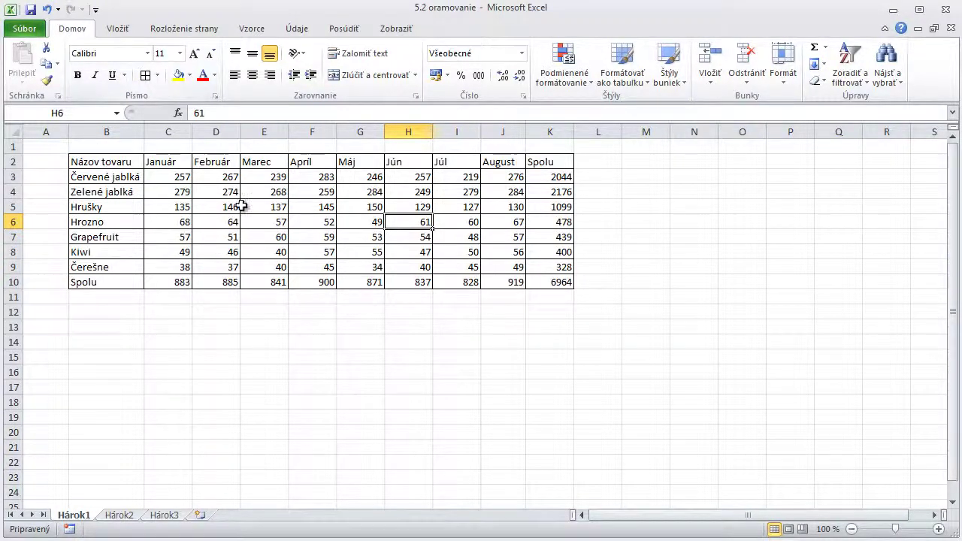
pyautogui.hotkey('ctrl', 'a')
# Step: Remove all borders from the table with Bez orámovania (No Border)
pyautogui.click(158, 75)
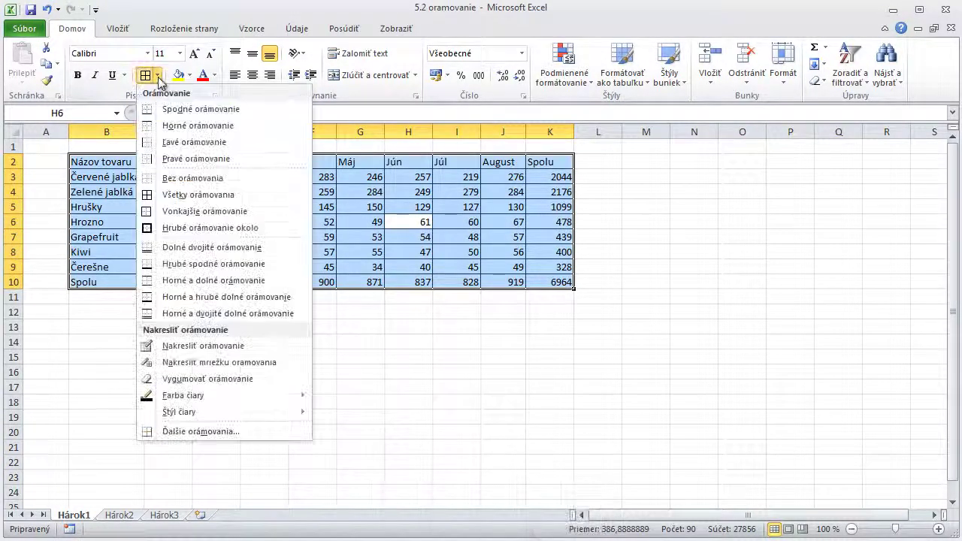
pyautogui.click(179, 178)
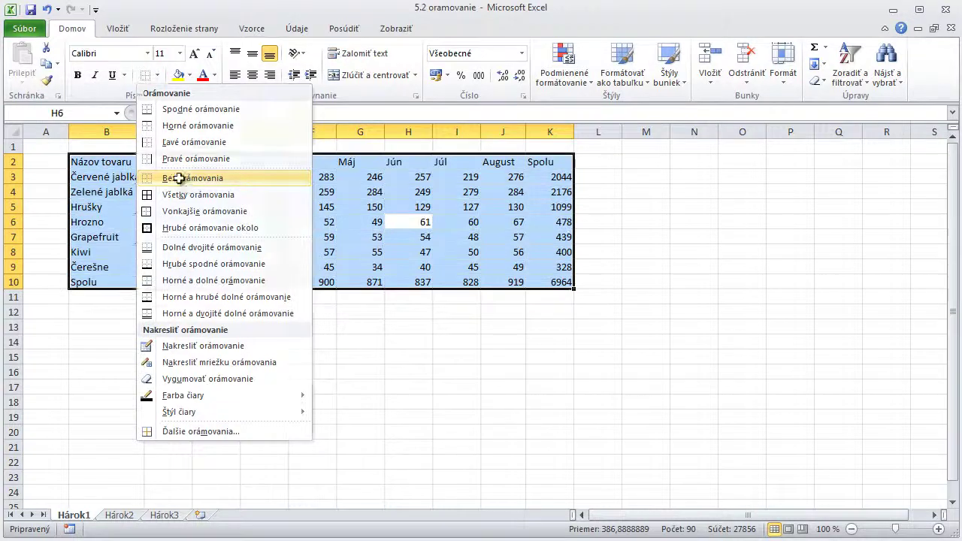
pyautogui.click(179, 178)
pyautogui.click(295, 209)
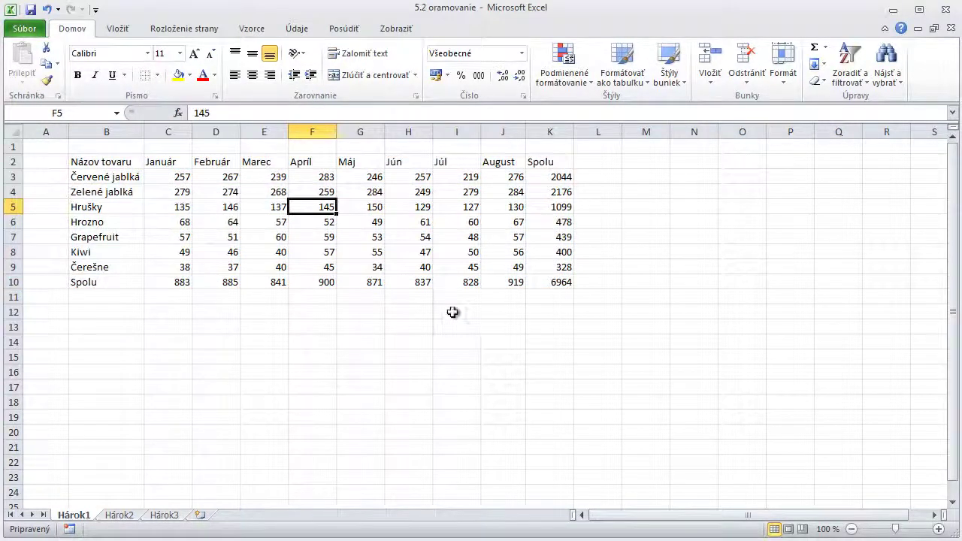
# Step: Set a line style for drawn borders and pick a blue theme line colour
pyautogui.click(158, 75)
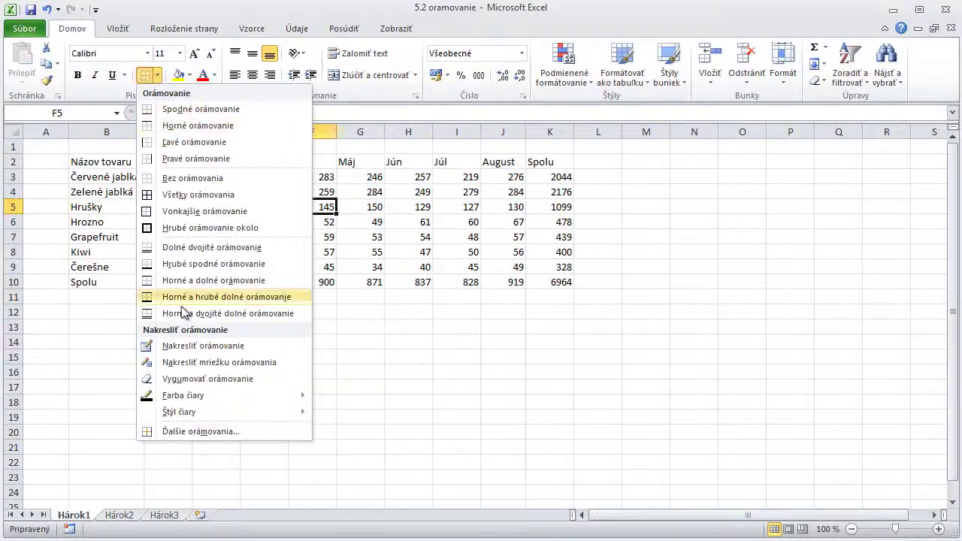
pyautogui.moveTo(223, 412)
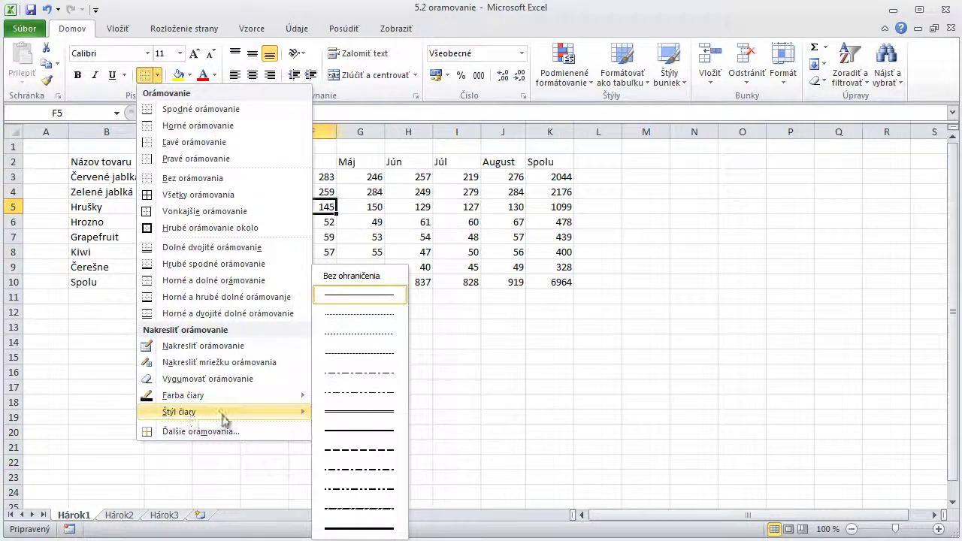
pyautogui.click(381, 437)
pyautogui.click(158, 75)
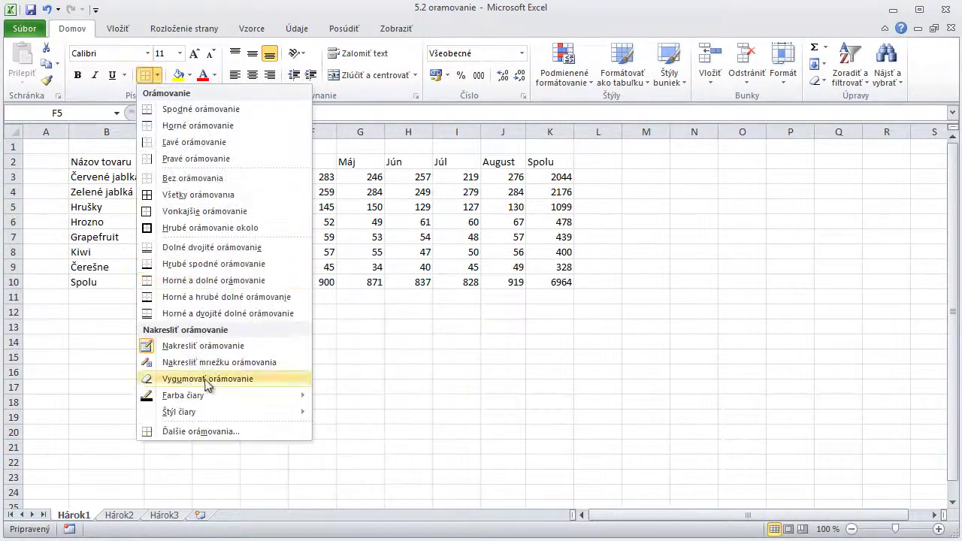
pyautogui.moveTo(203, 397)
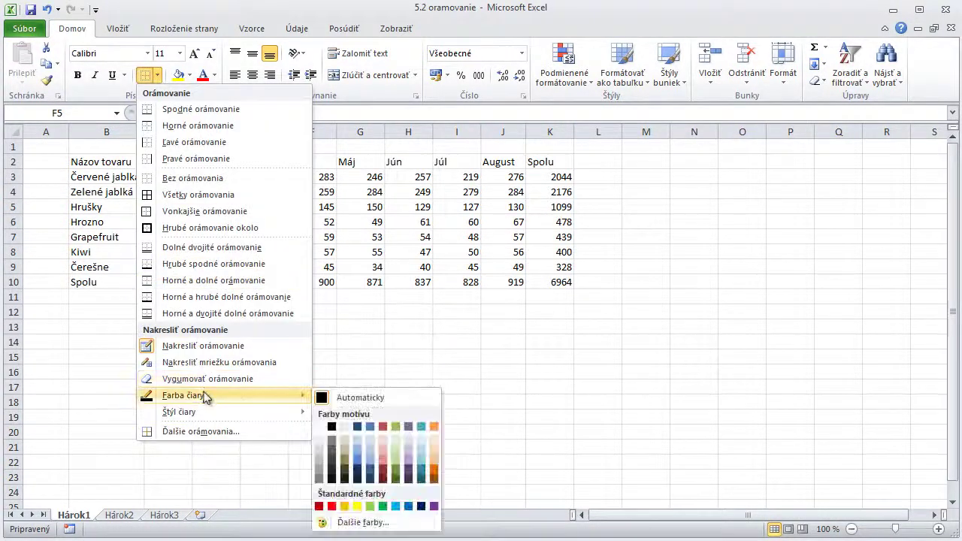
pyautogui.click(359, 459)
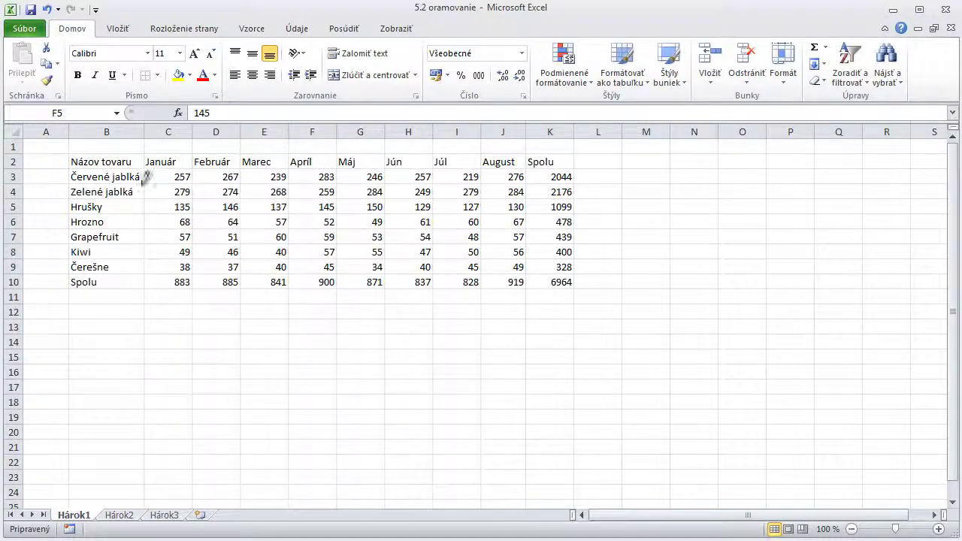
# Step: Draw an outline border around the fruit table B2:K10 with the border pencil
pyautogui.moveTo(108, 154)
pyautogui.mouseDown()
pyautogui.moveTo(242, 186)
pyautogui.moveTo(512, 278)
pyautogui.mouseUp()
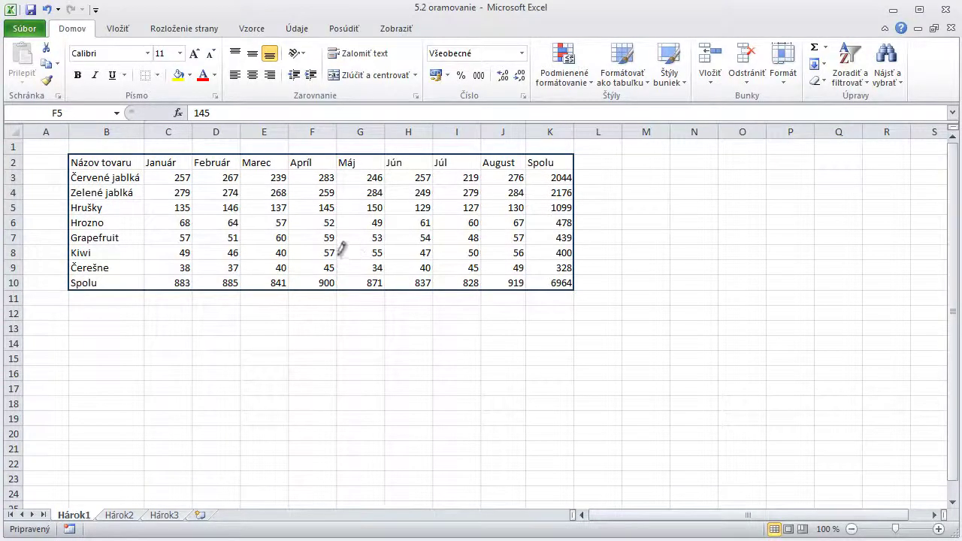
pyautogui.click(157, 76)
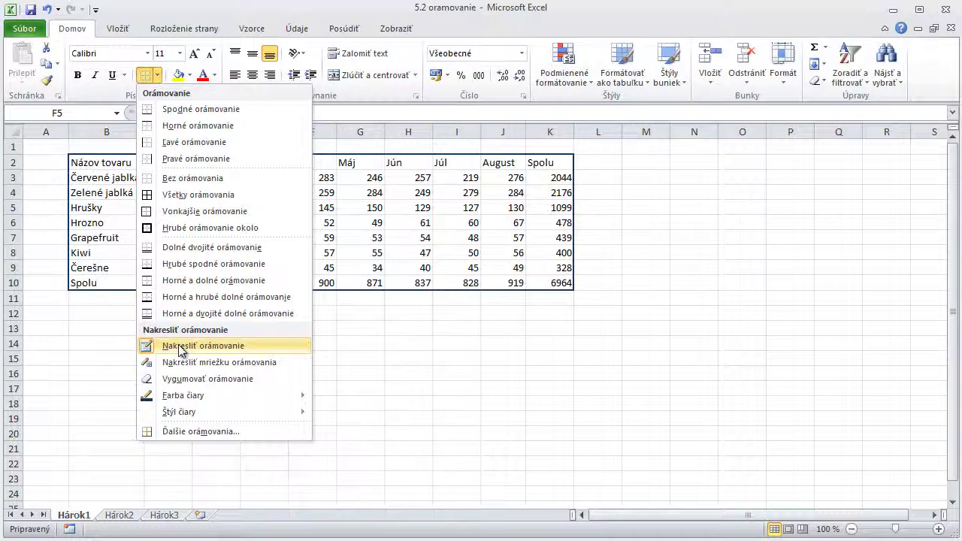
pyautogui.click(181, 347)
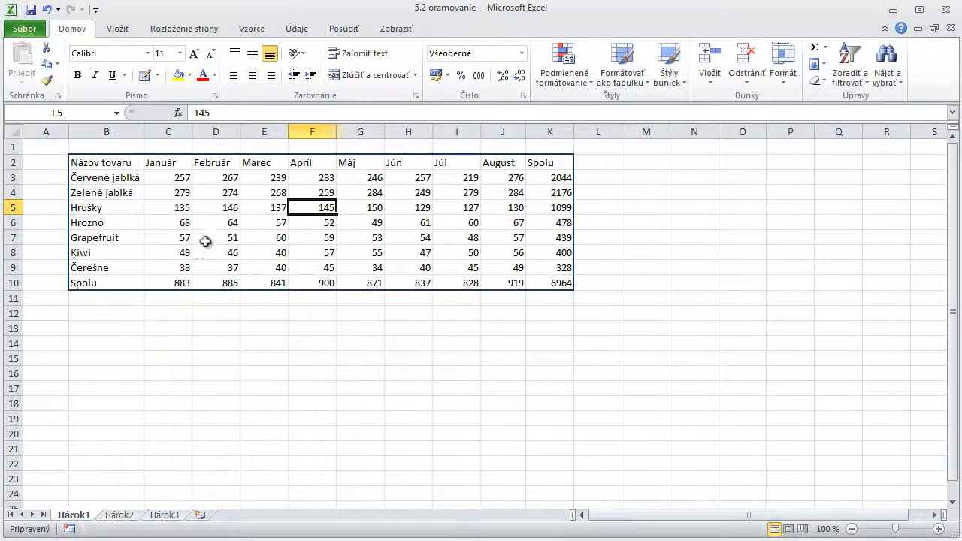
# Step: Draw a grey border grid across every cell of B2:K10, then stop drawing
pyautogui.click(157, 75)
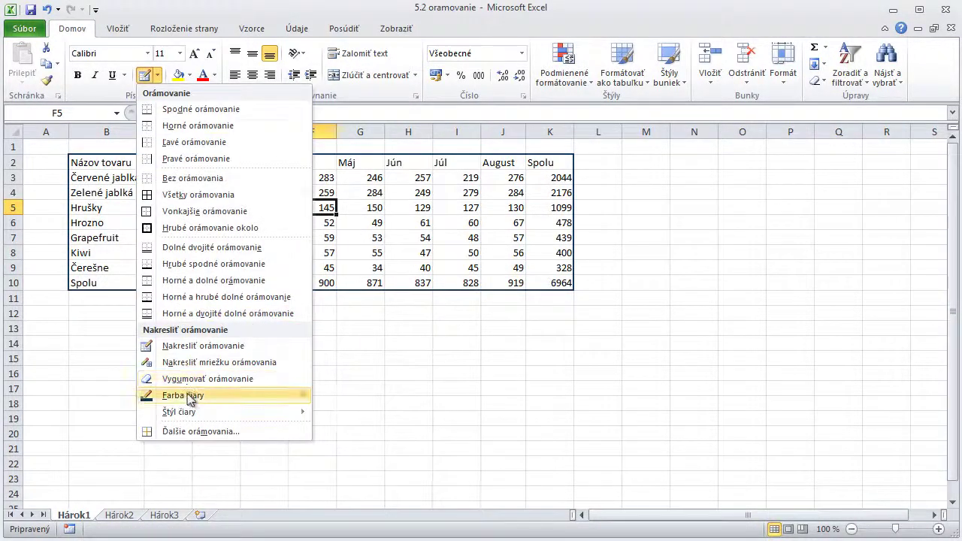
pyautogui.moveTo(177, 396)
pyautogui.click(319, 468)
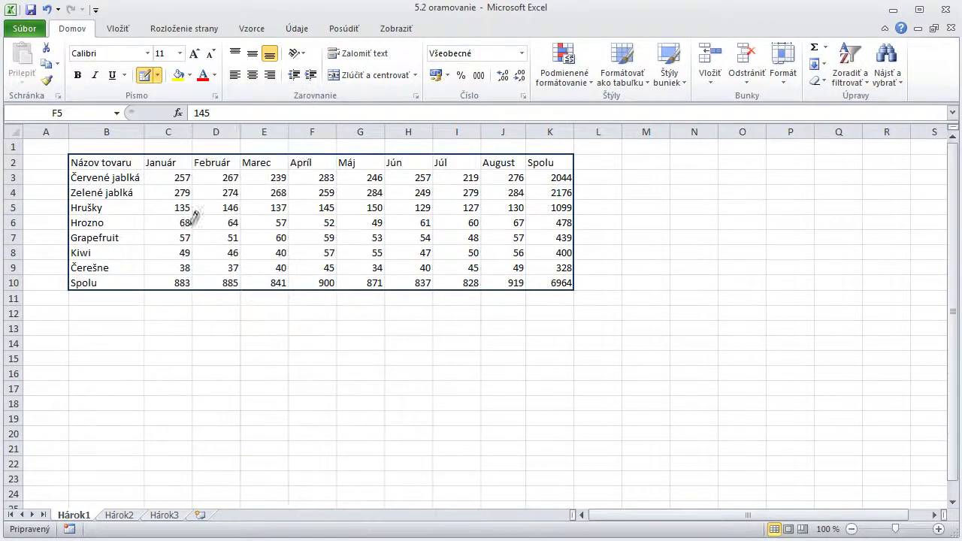
pyautogui.click(157, 75)
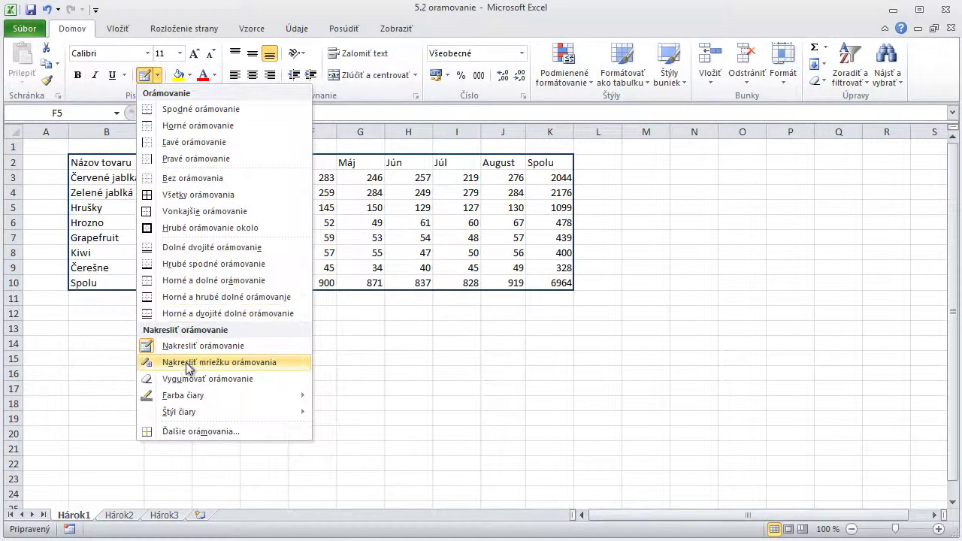
pyautogui.click(188, 359)
pyautogui.moveTo(125, 163); pyautogui.dragTo(554, 274)
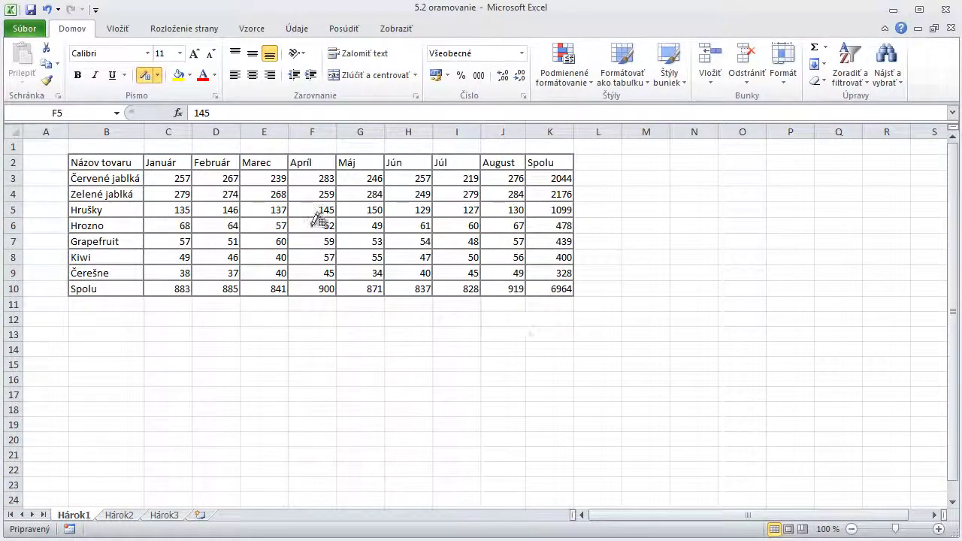
pyautogui.click(147, 77)
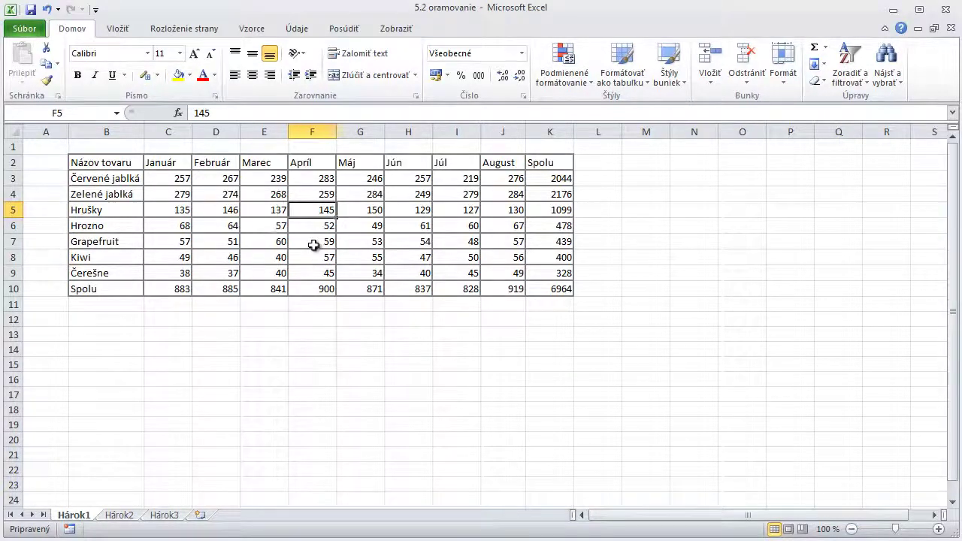
# Step: Select B2:K10 and bring up the More Borders settings in Format Cells
pyautogui.moveTo(122, 161); pyautogui.dragTo(538, 285)
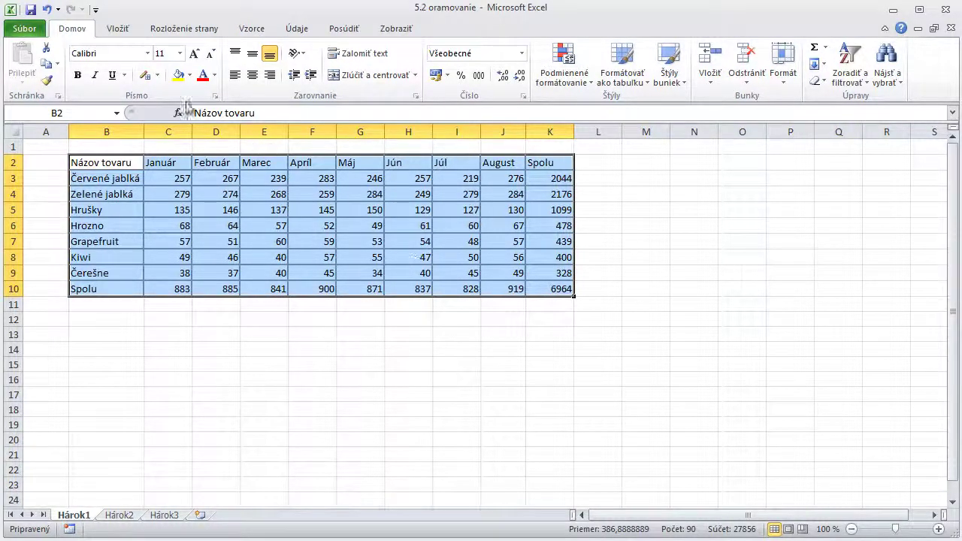
pyautogui.click(157, 75)
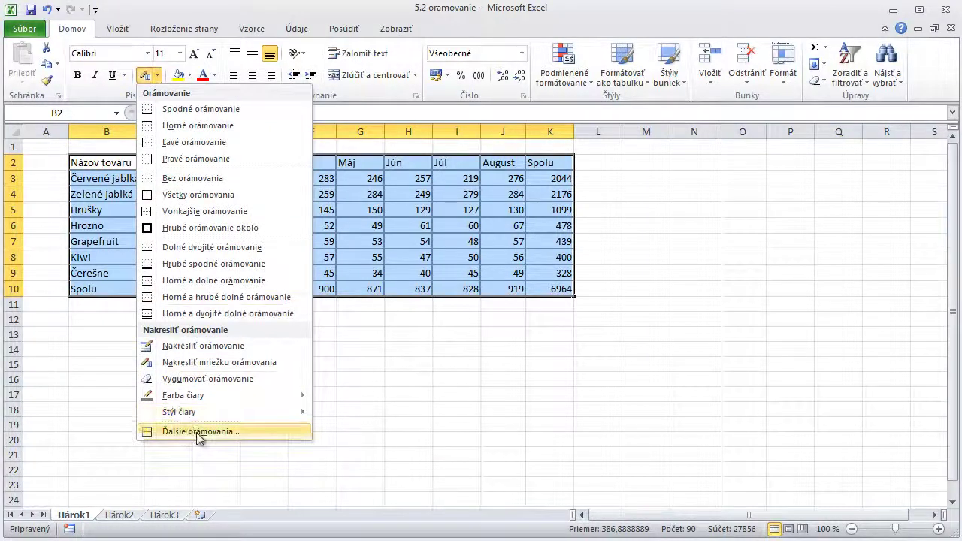
pyautogui.click(199, 433)
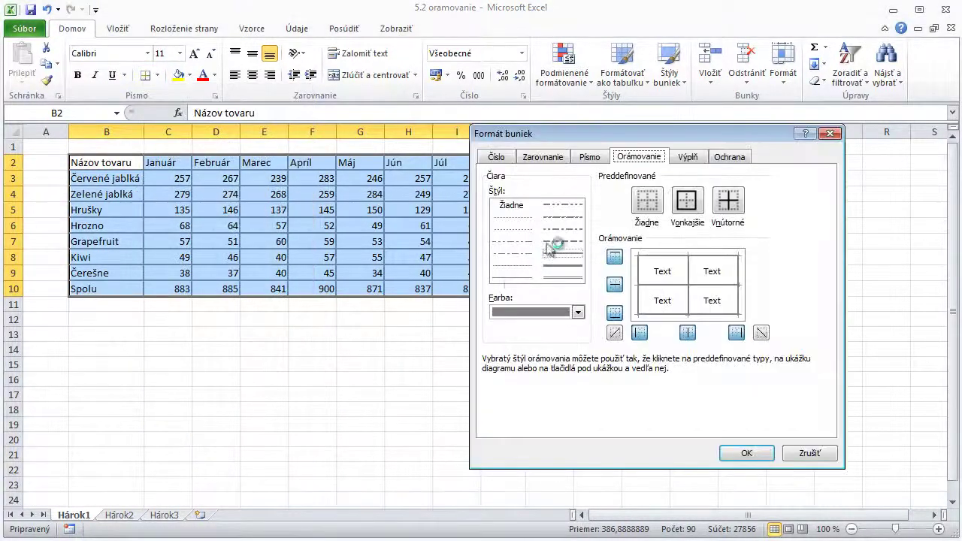
pyautogui.moveTo(591, 134); pyautogui.dragTo(503, 138)
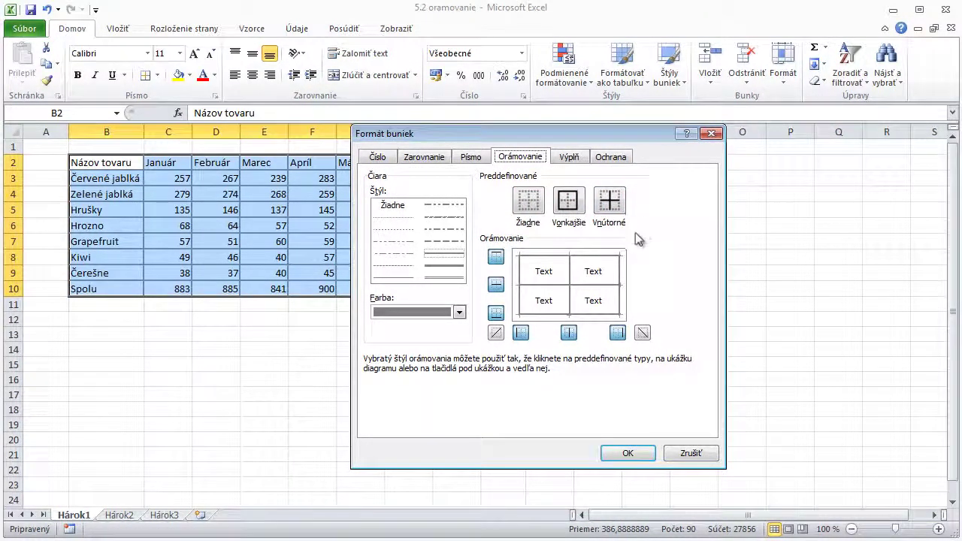
# Step: Preview outline and inside borders, then clear the border preview back to None
pyautogui.click(536, 210)
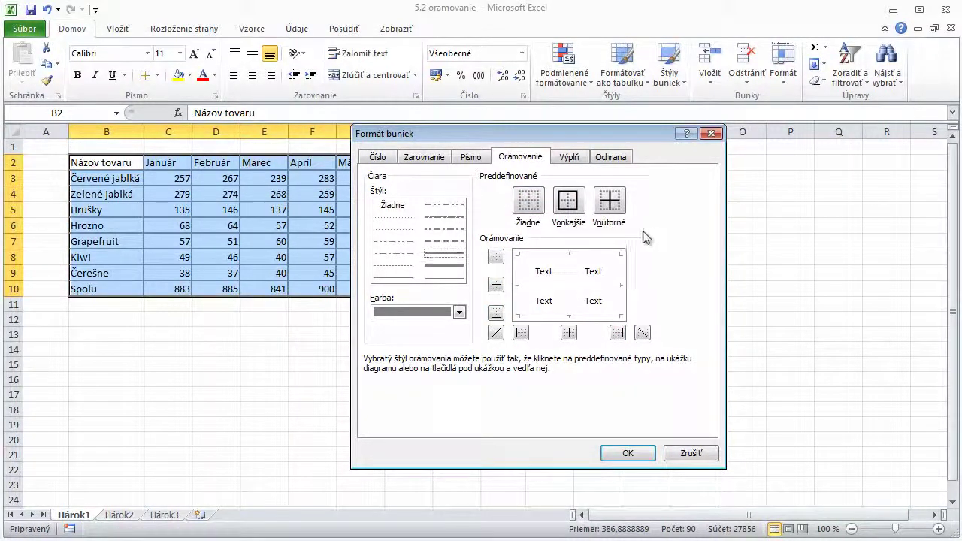
pyautogui.click(569, 204)
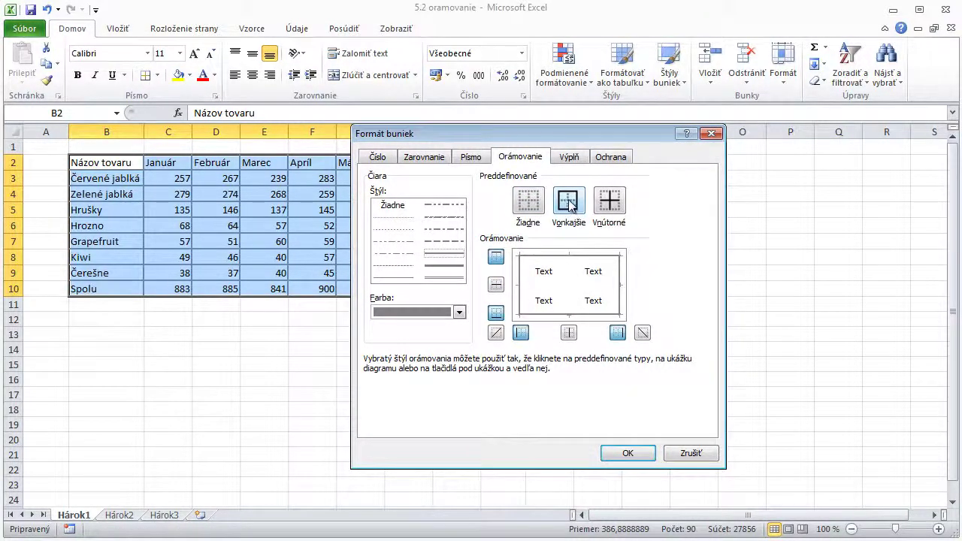
pyautogui.click(528, 200)
pyautogui.click(624, 201)
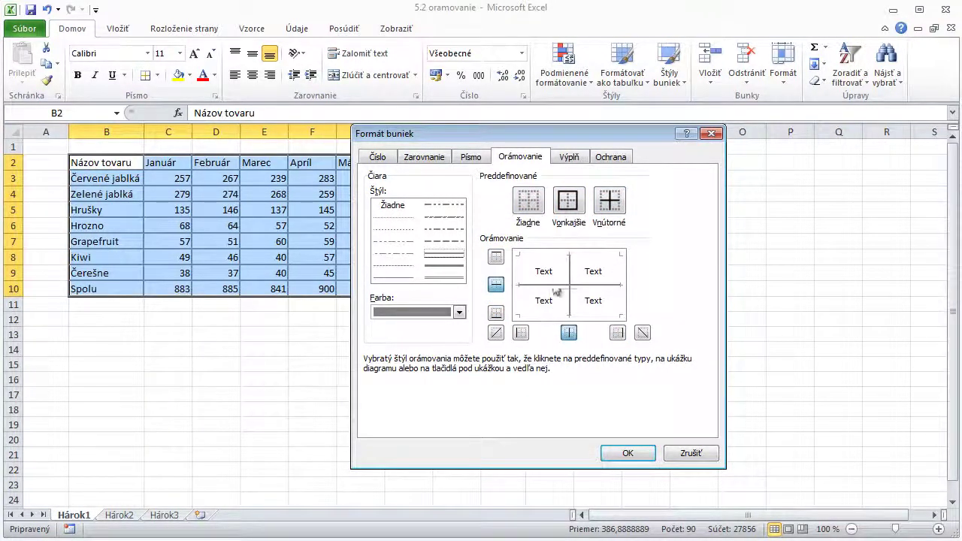
pyautogui.click(530, 201)
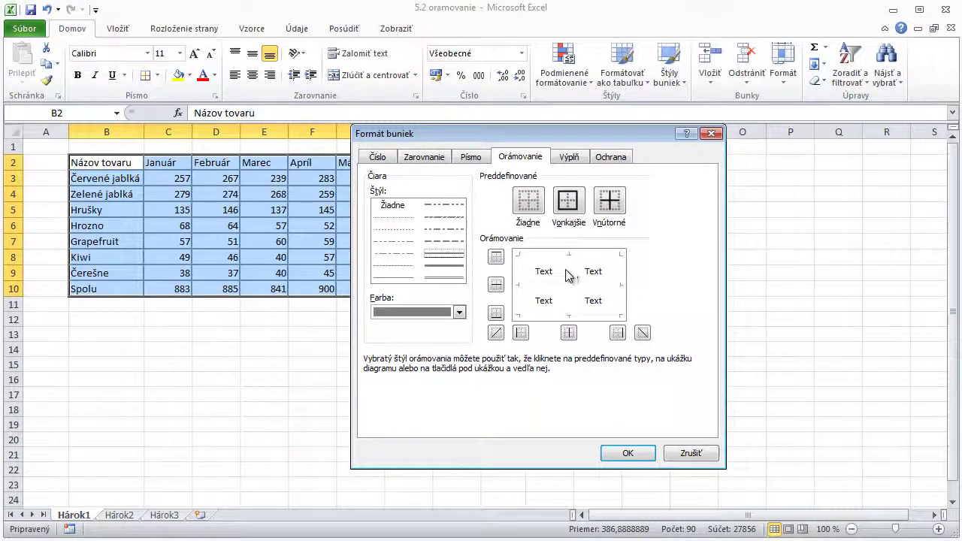
# Step: Apply both crossing diagonal borders to every cell of B2:K10
pyautogui.click(496, 313)
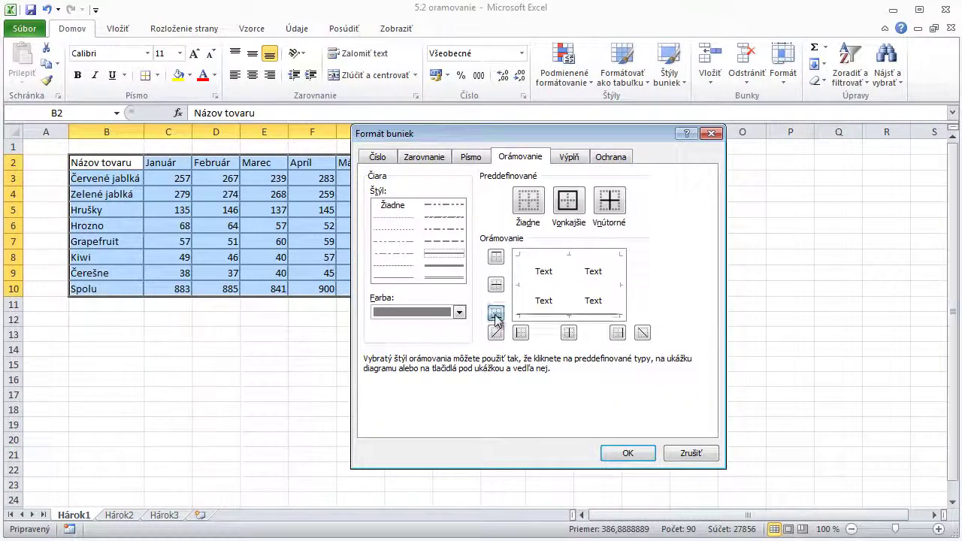
pyautogui.click(497, 333)
pyautogui.click(643, 333)
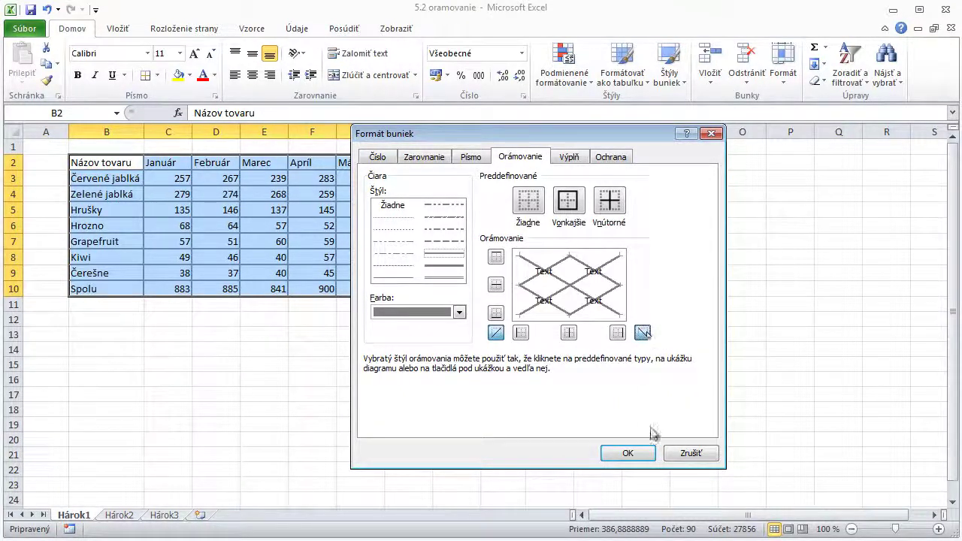
pyautogui.click(631, 454)
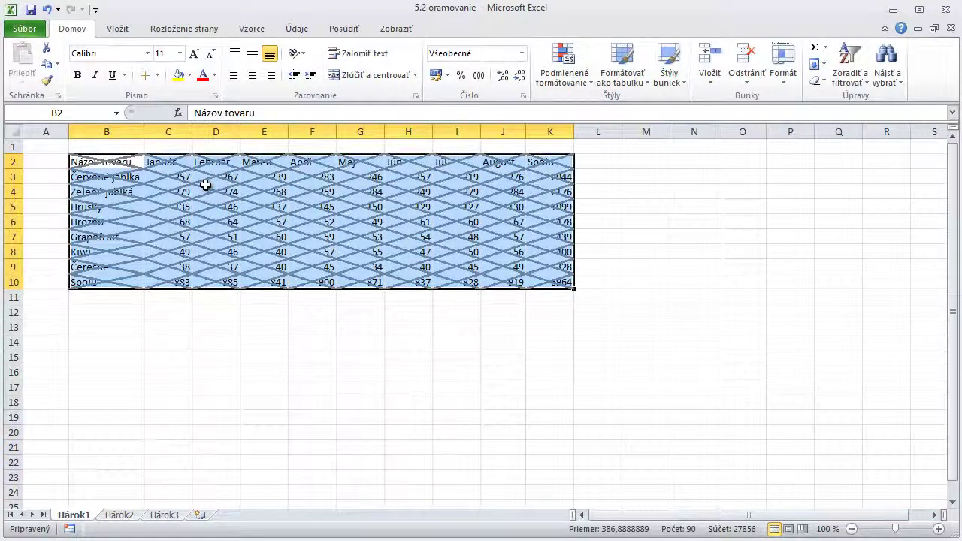
# Step: Reopen Formátovať bunky for the table and set the border preset to Žiadne, keeping the colour
pyautogui.rightClick(206, 184)
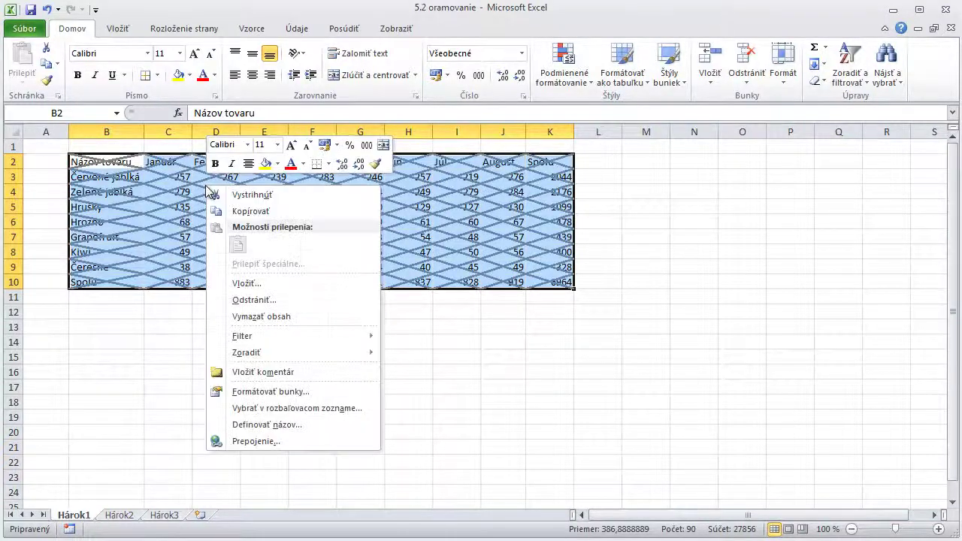
pyautogui.click(263, 392)
pyautogui.moveTo(295, 212); pyautogui.dragTo(435, 186)
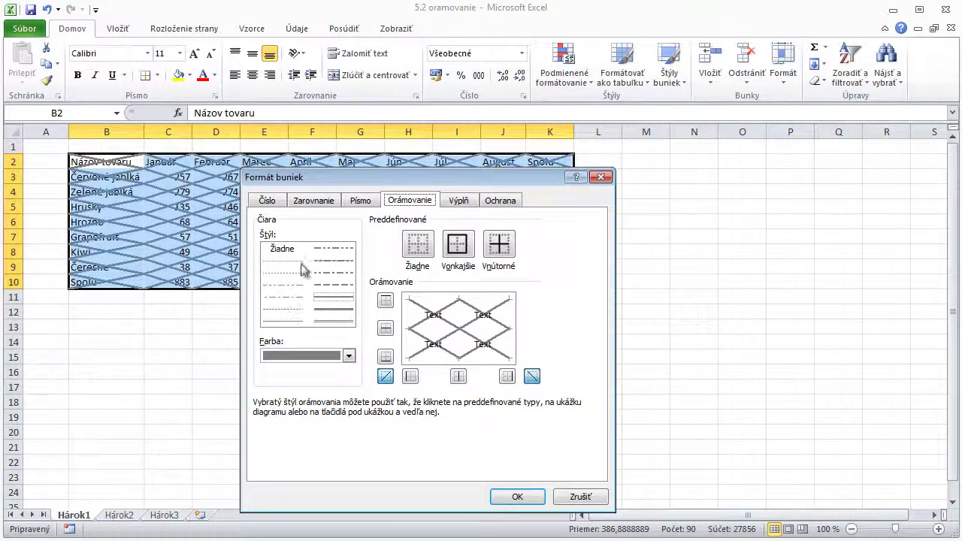
pyautogui.click(349, 358)
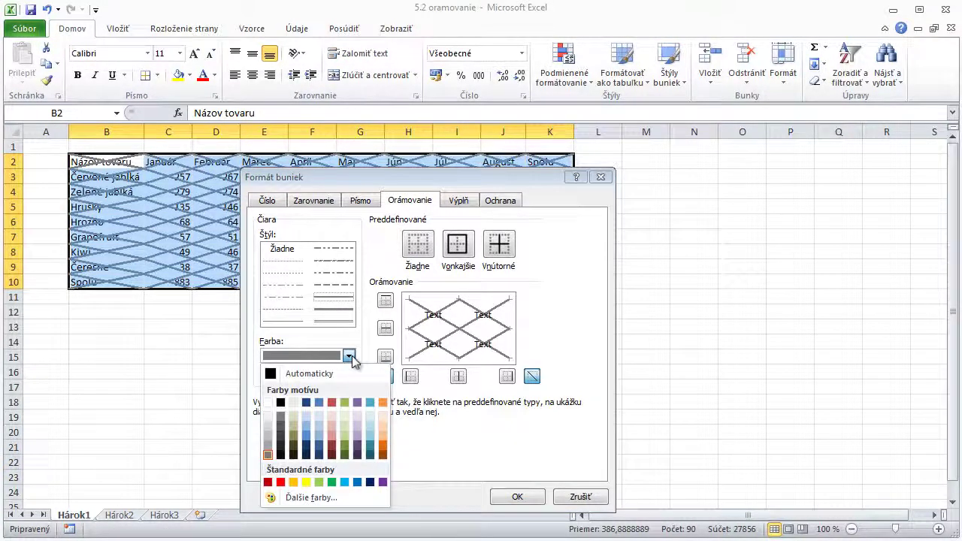
pyautogui.click(352, 362)
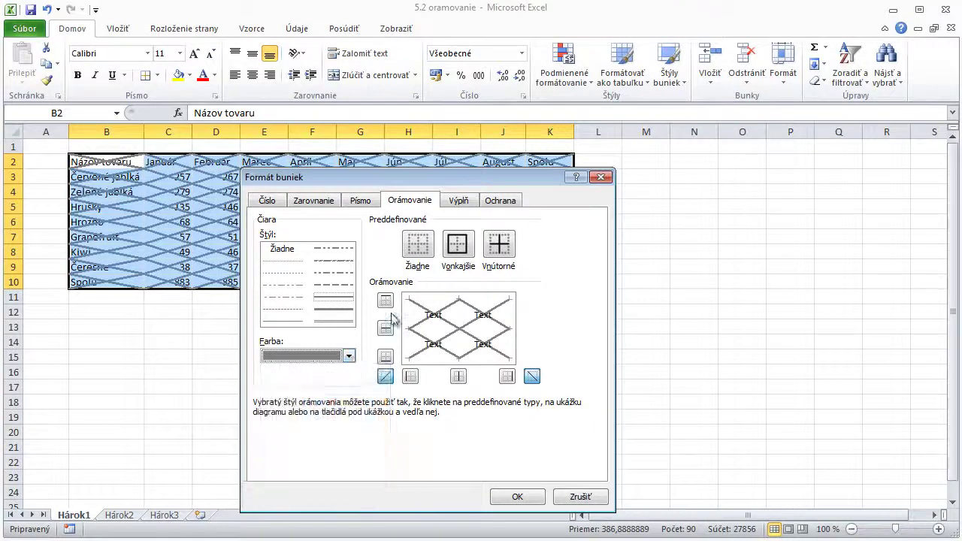
pyautogui.click(419, 244)
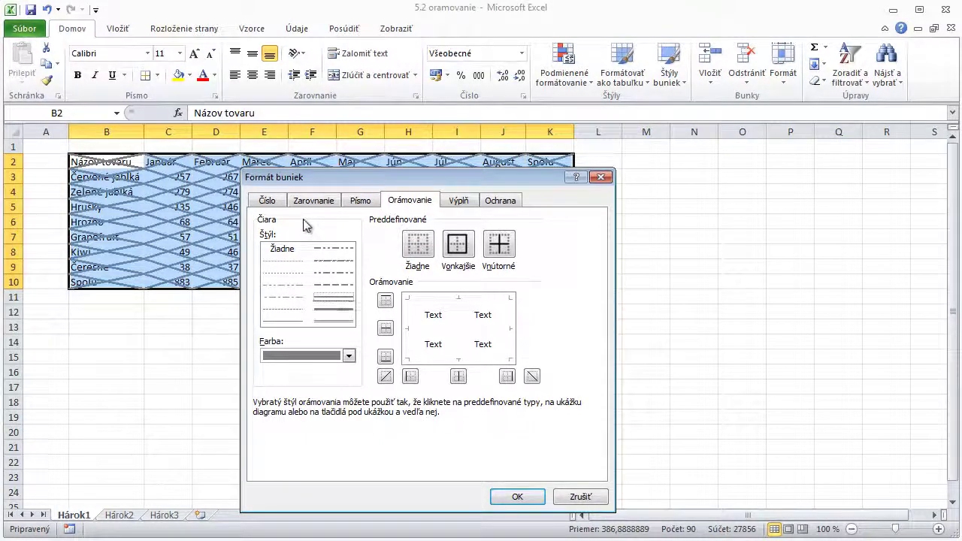
# Step: Look through the Číslo, Zarovnanie, Písmo, Orámovanie, Výplň and Ochrana tabs, then confirm with OK
pyautogui.click(269, 203)
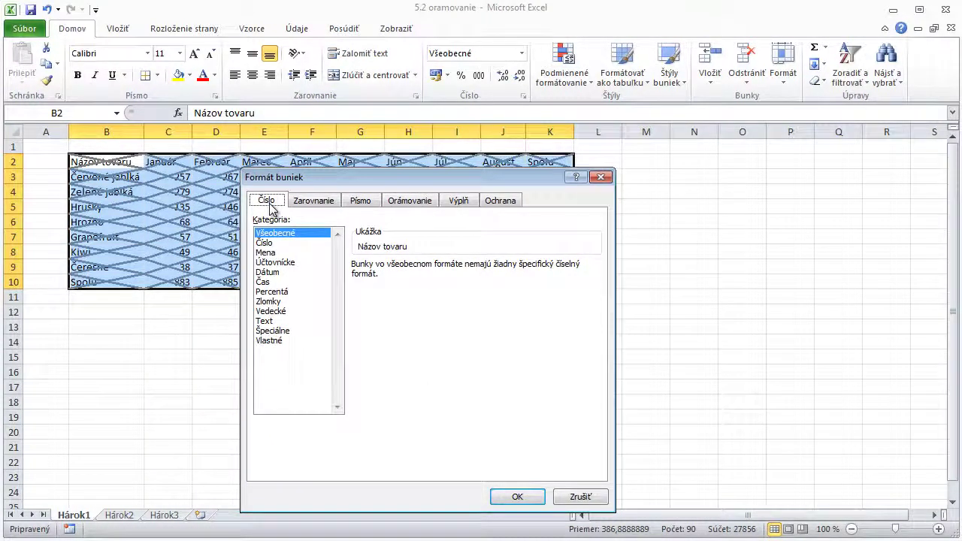
pyautogui.click(302, 205)
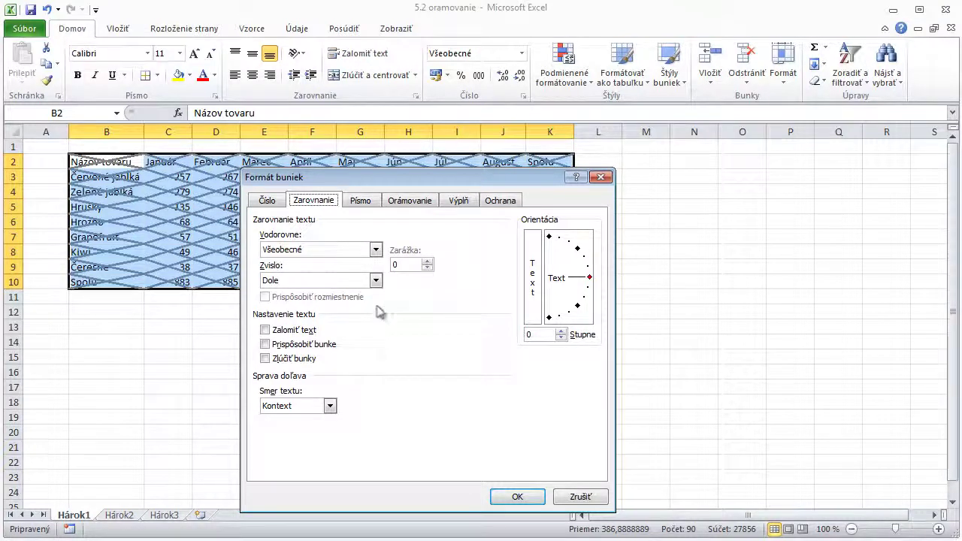
pyautogui.click(364, 206)
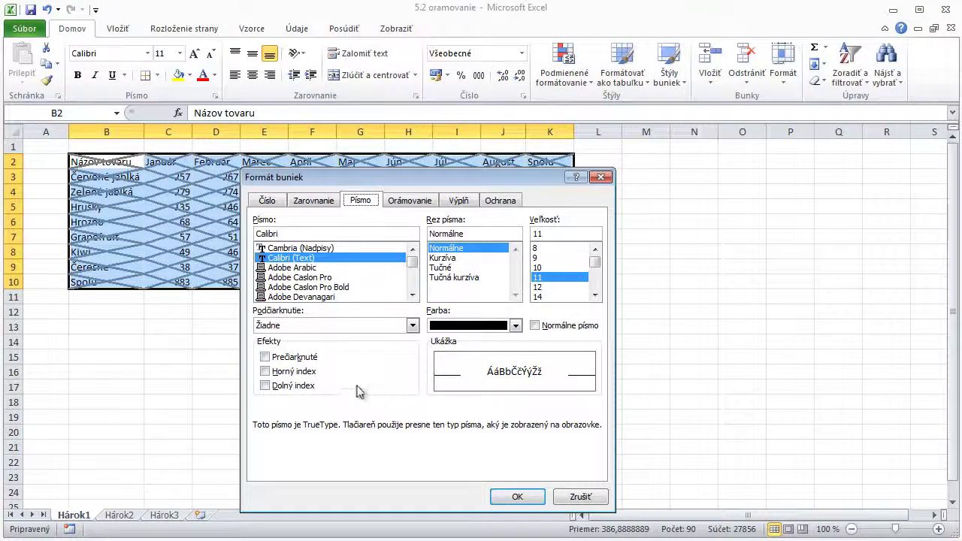
pyautogui.click(423, 204)
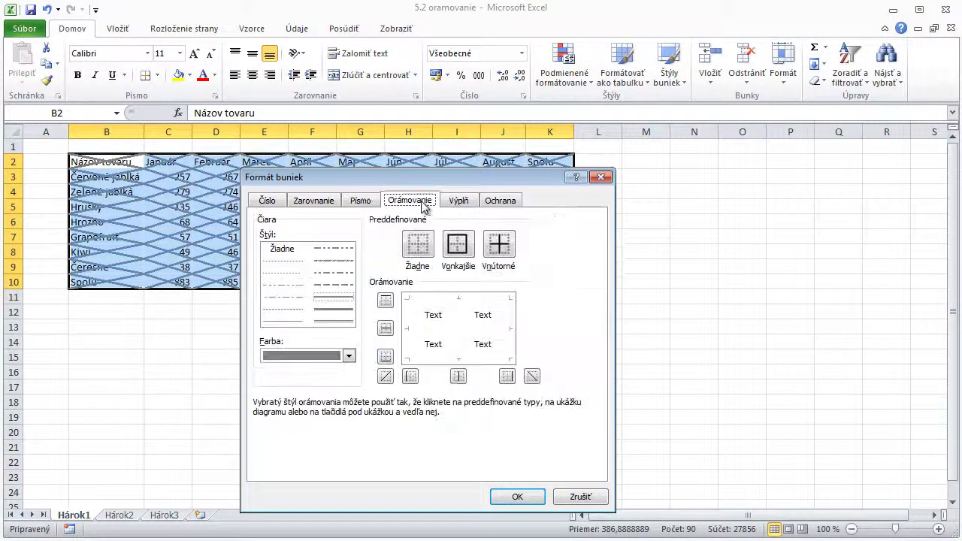
pyautogui.click(460, 203)
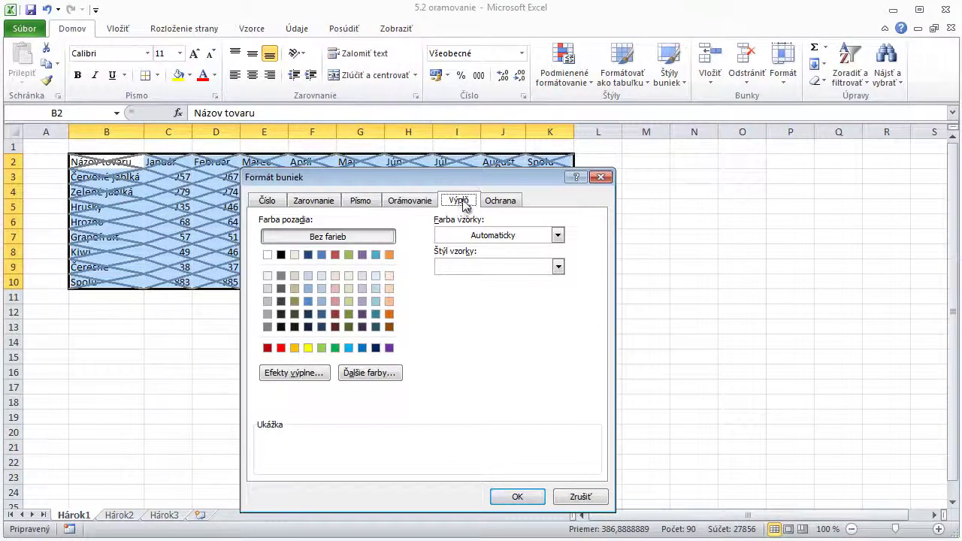
pyautogui.click(490, 203)
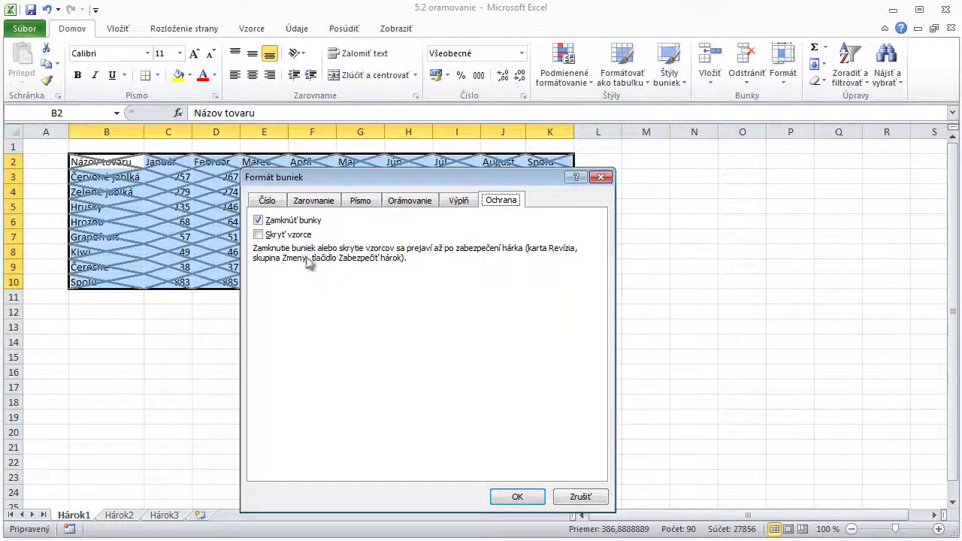
pyautogui.click(268, 201)
pyautogui.click(312, 201)
pyautogui.click(361, 201)
pyautogui.click(412, 201)
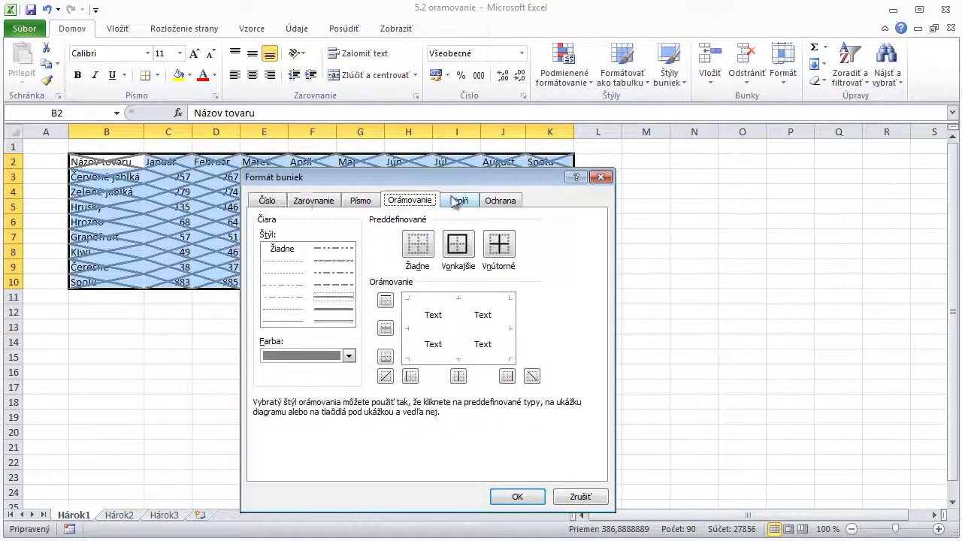
pyautogui.click(457, 200)
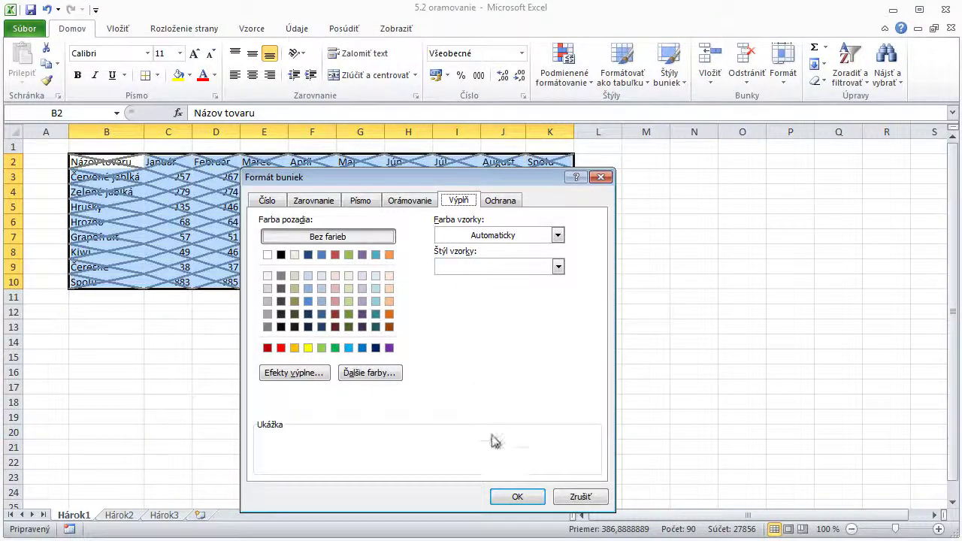
pyautogui.click(518, 498)
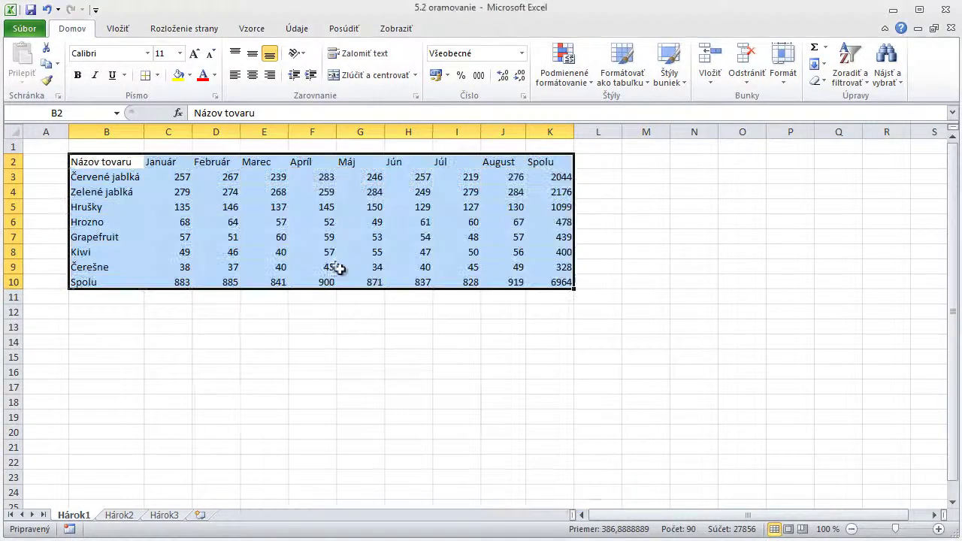
# Step: Format E5 (137) as Číslo from the number format dropdown
pyautogui.click(280, 209)
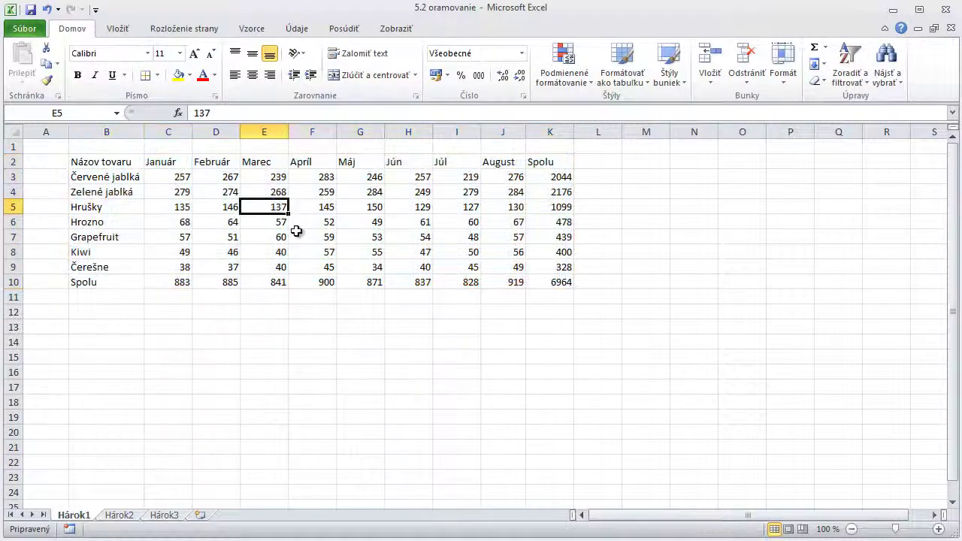
pyautogui.click(521, 56)
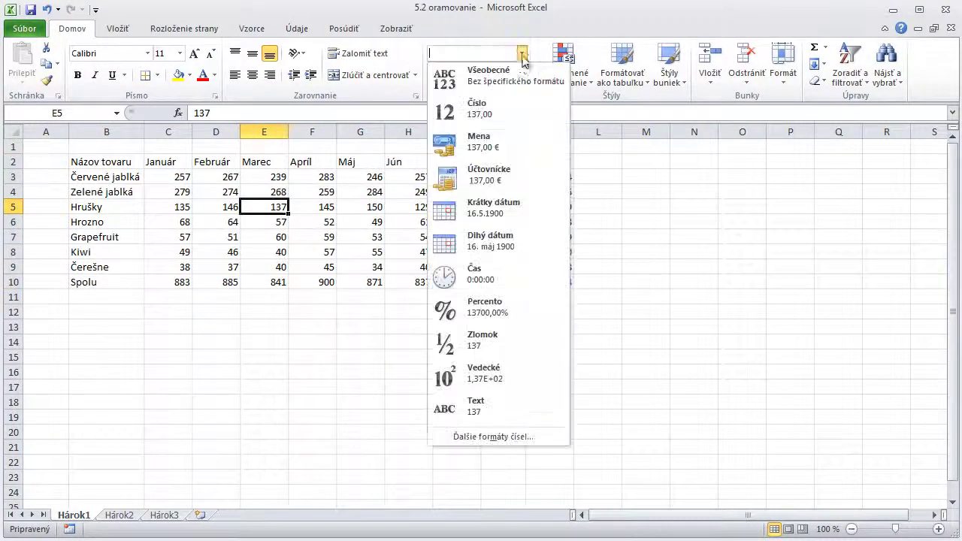
pyautogui.click(510, 112)
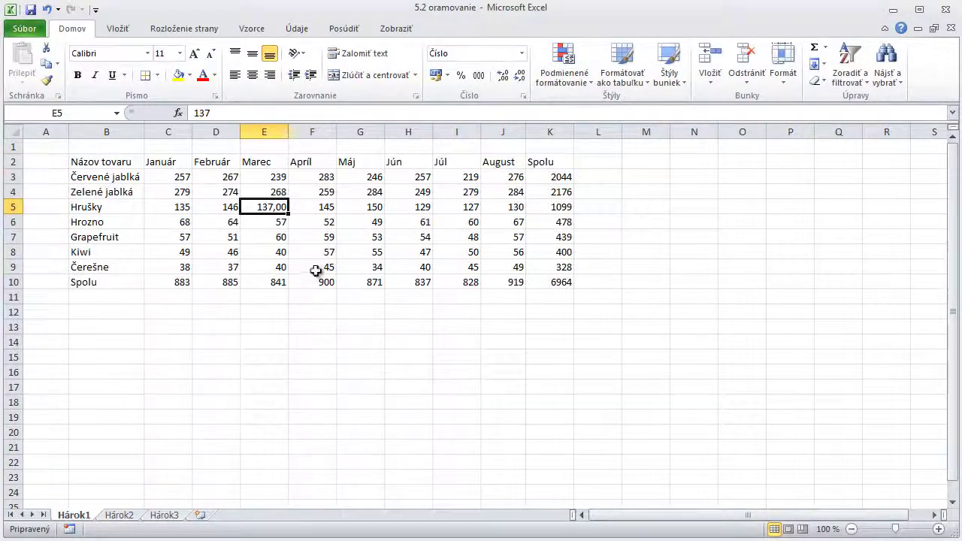
# Step: Format F5 (145) as Číslo with two decimals via Formátovať bunky
pyautogui.click(325, 209)
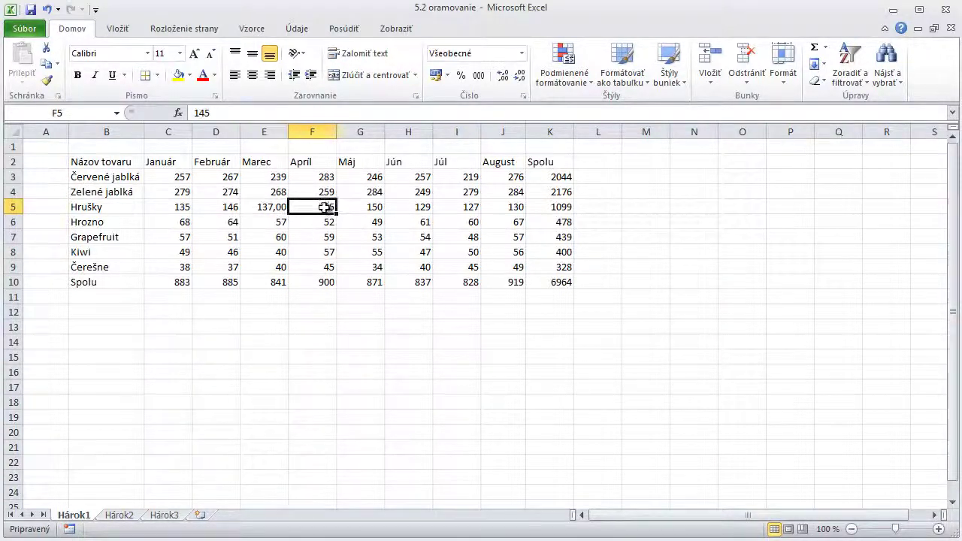
pyautogui.rightClick(327, 212)
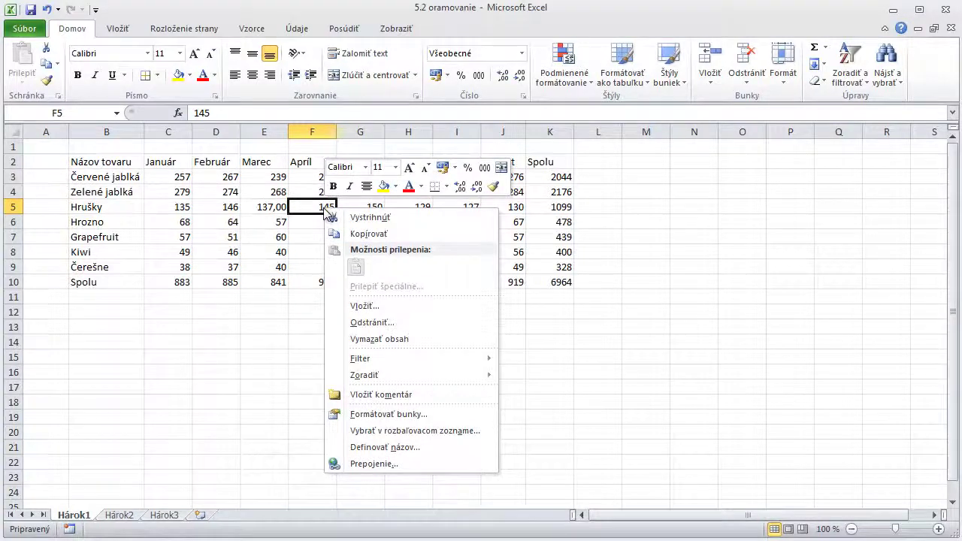
pyautogui.click(353, 414)
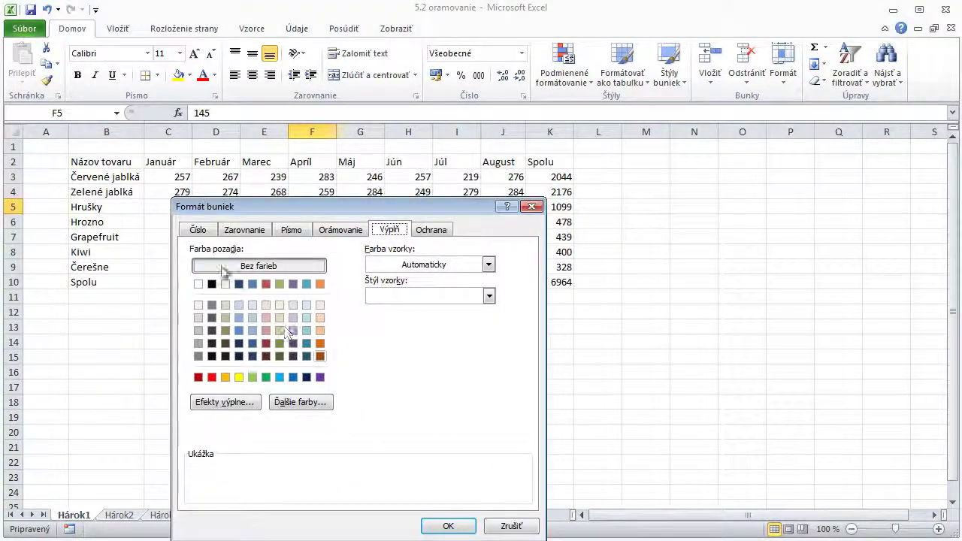
pyautogui.click(198, 229)
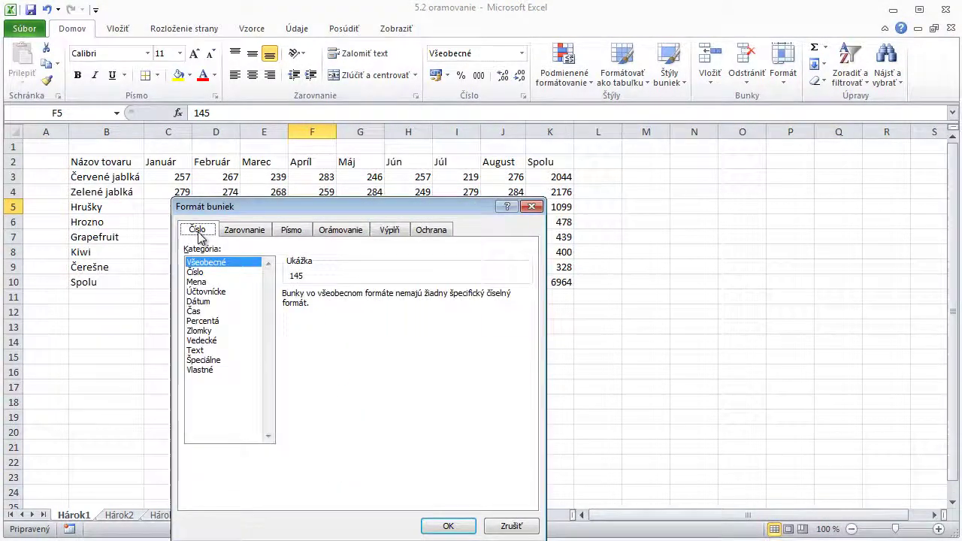
pyautogui.click(197, 273)
pyautogui.click(448, 525)
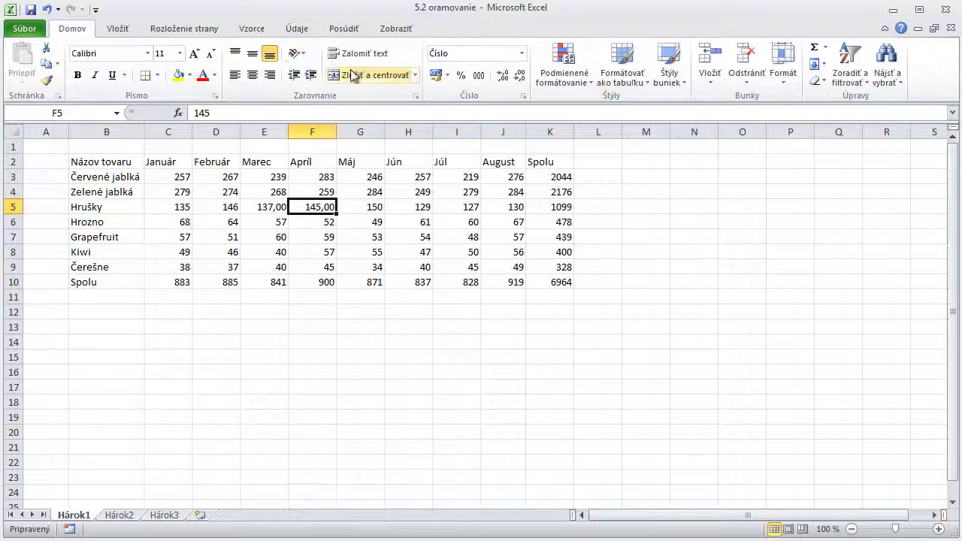
# Step: Check F5's border settings in Formát buniek and cancel without changes
pyautogui.rightClick(338, 215)
pyautogui.click(359, 418)
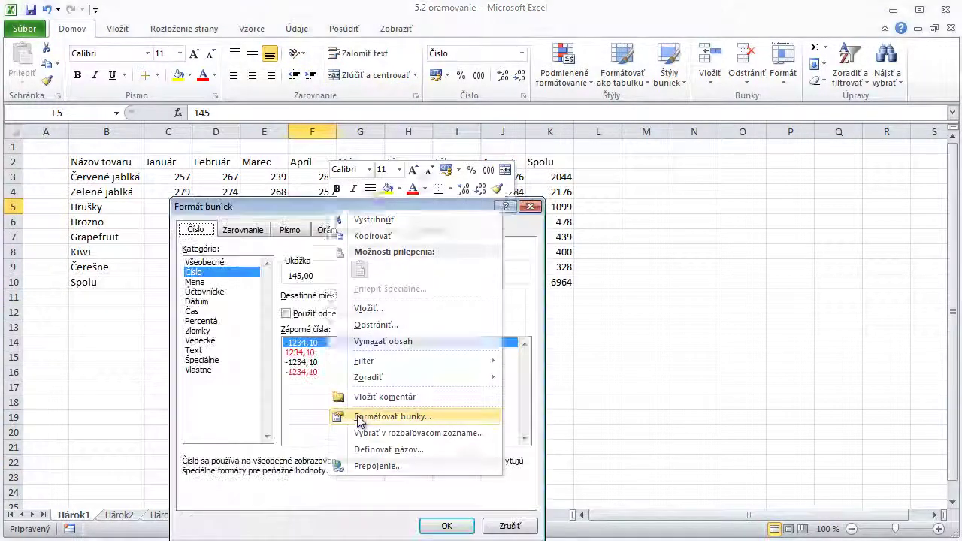
pyautogui.moveTo(340, 207); pyautogui.dragTo(333, 176)
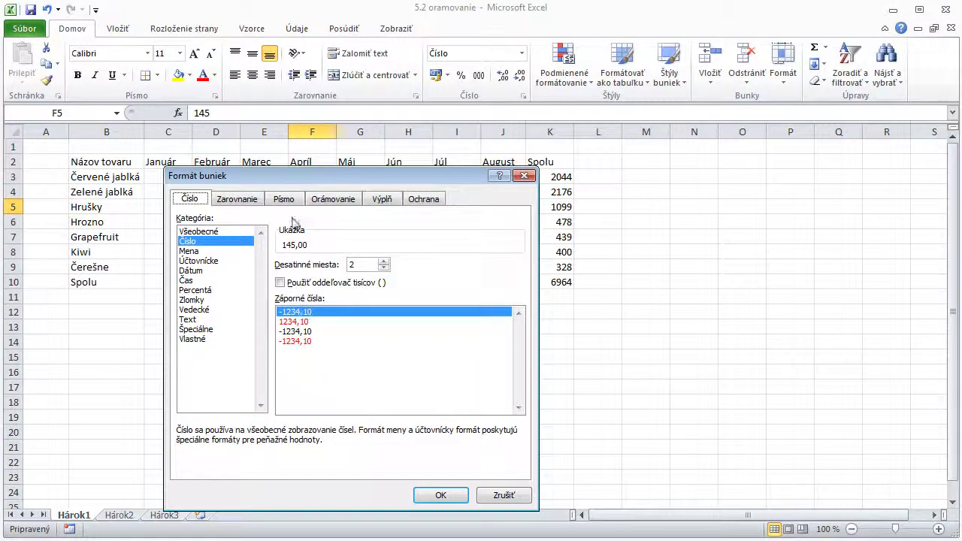
pyautogui.click(334, 199)
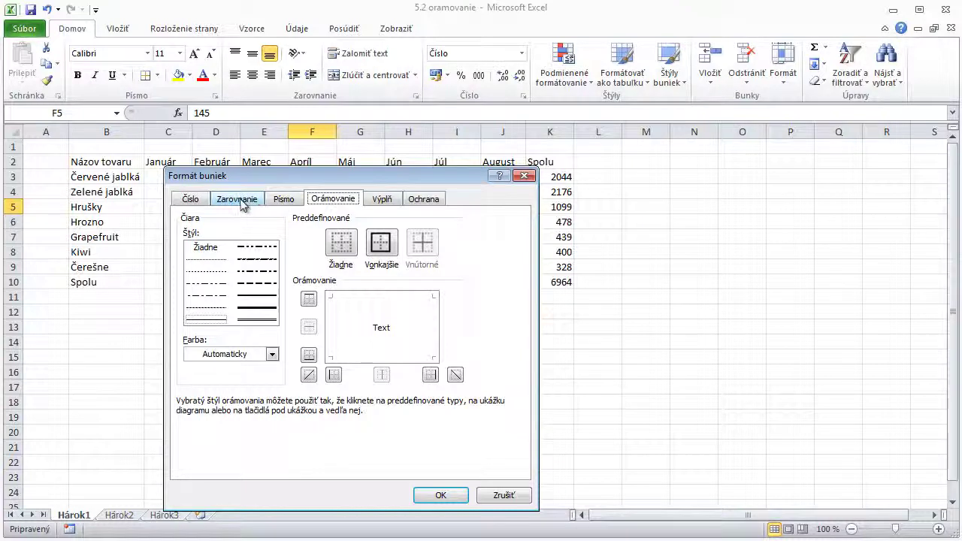
pyautogui.click(497, 498)
# Step: Select the whole table B2:K10 and open Formátovať bunky for it
pyautogui.moveTo(121, 161); pyautogui.dragTo(547, 286)
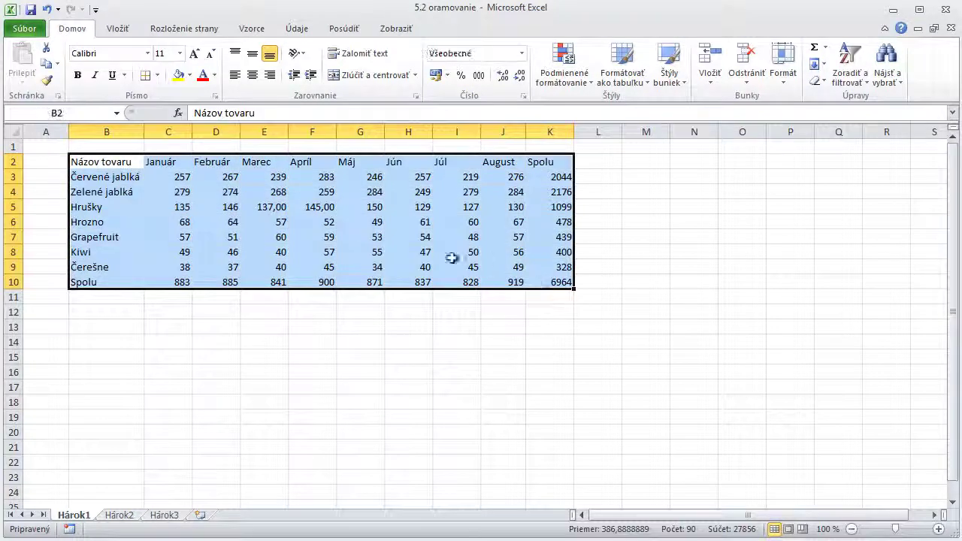
pyautogui.rightClick(364, 221)
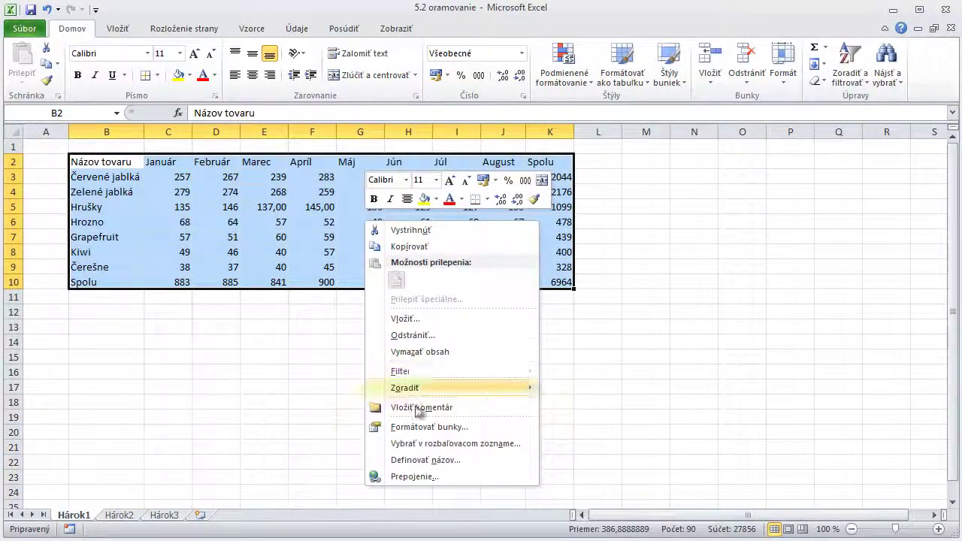
pyautogui.click(421, 428)
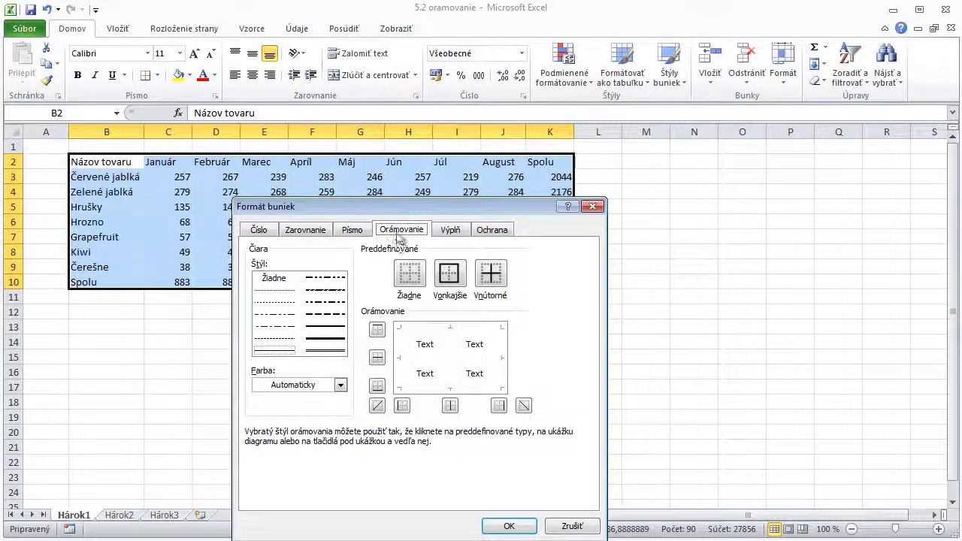